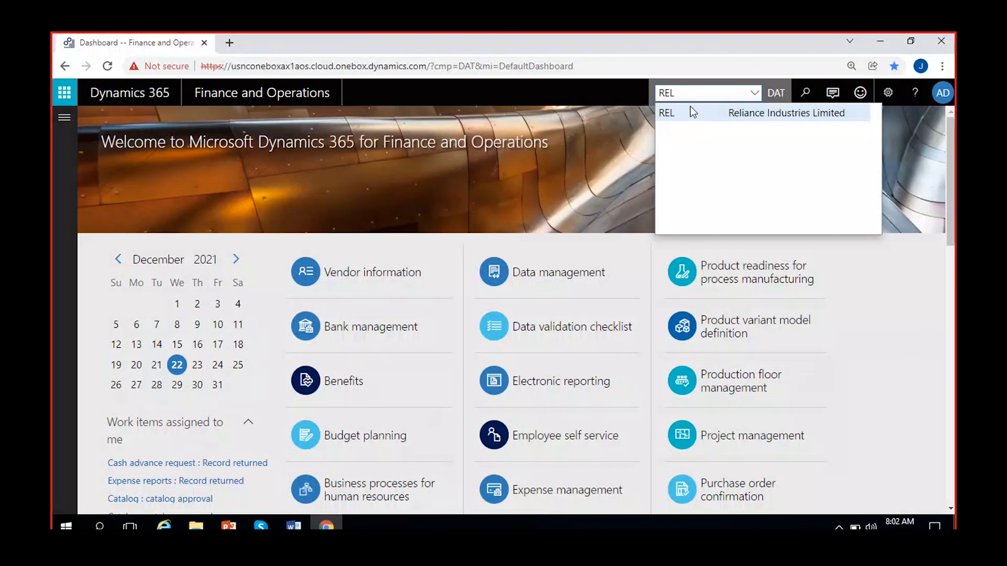
Switch to the REL company (Reliance Industries Limited) and open the Accounts receivable customer posting profiles.
left_click(690, 108)
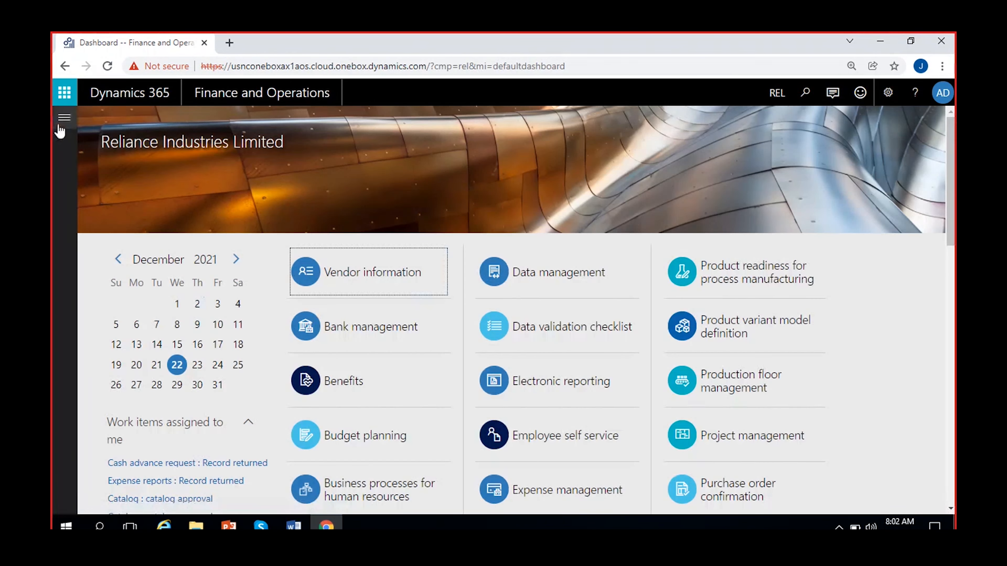
left_click(64, 117)
left_click(131, 345)
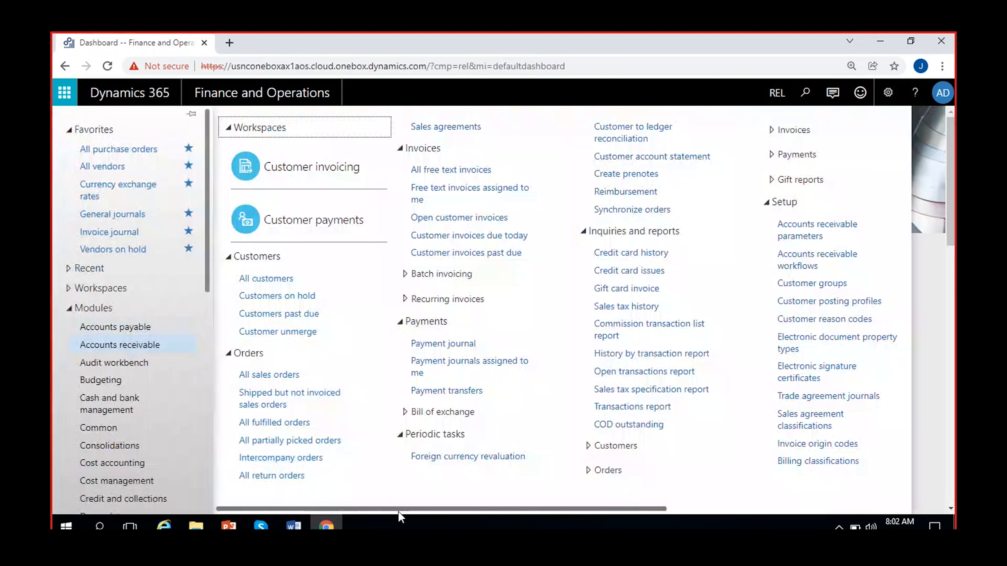
left_click_drag(396, 512, 610, 512)
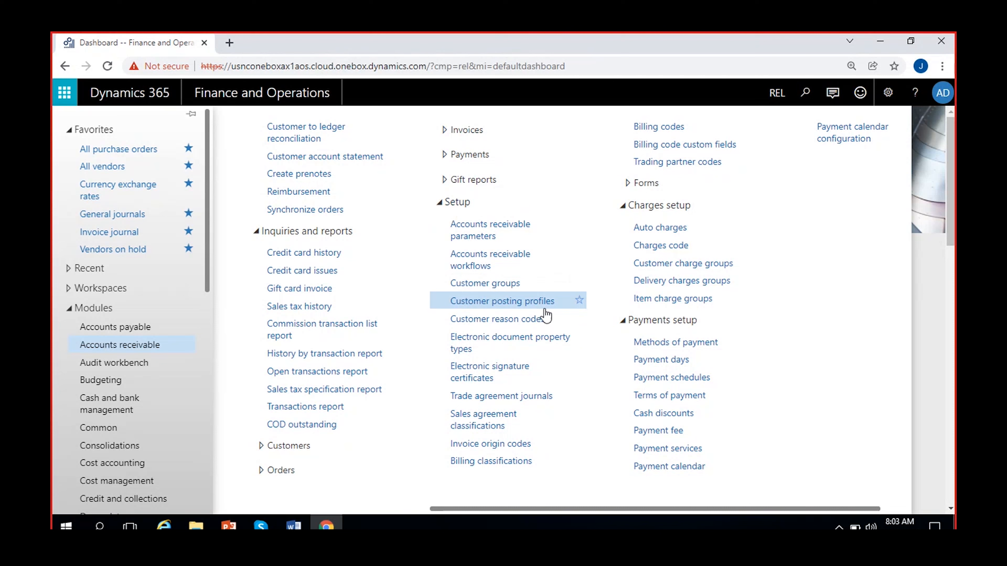
left_click(493, 304)
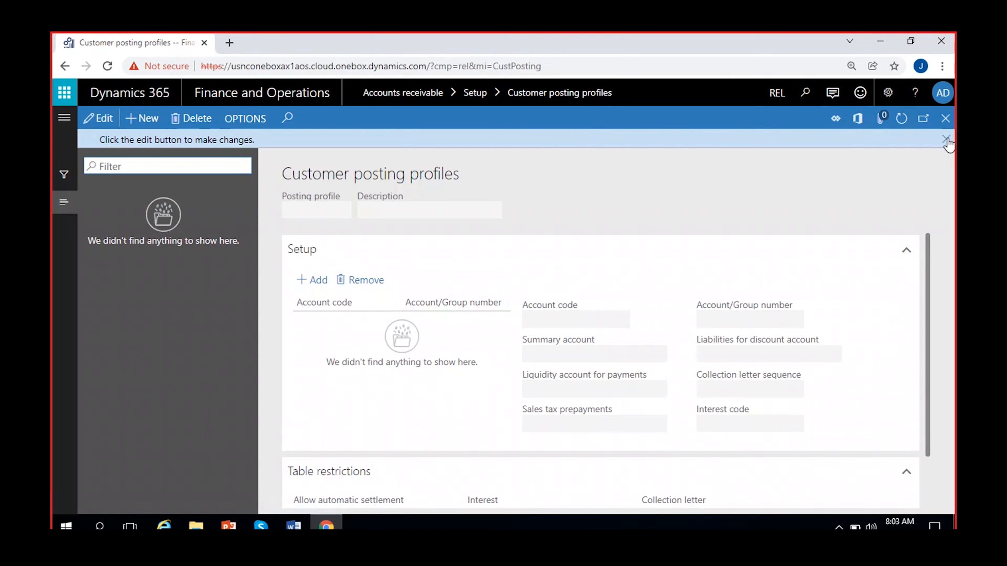
left_click(947, 139)
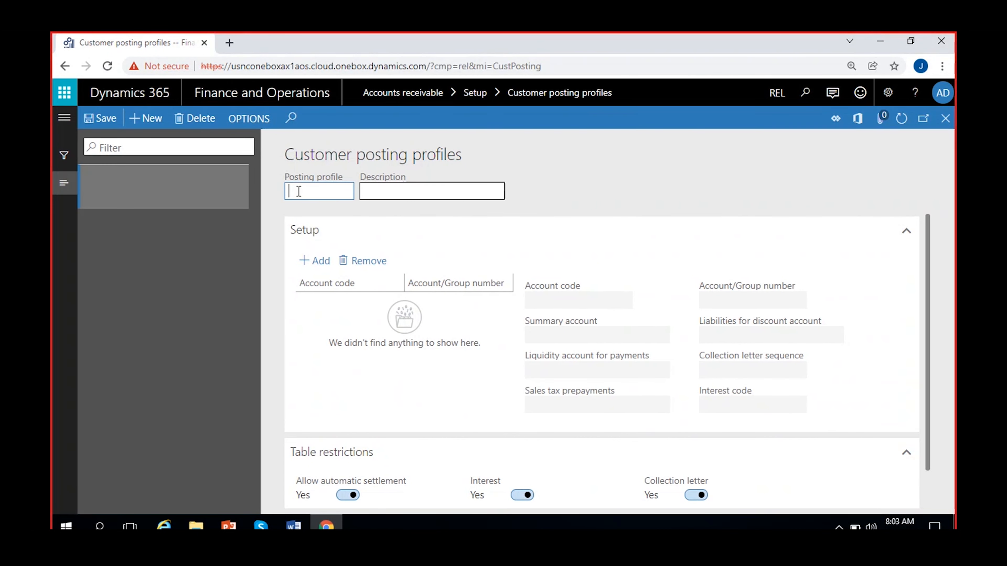
Create and save a posting profile GEN with the description "General posting profile".
type("GEN")
left_click(390, 188)
type("Gene")
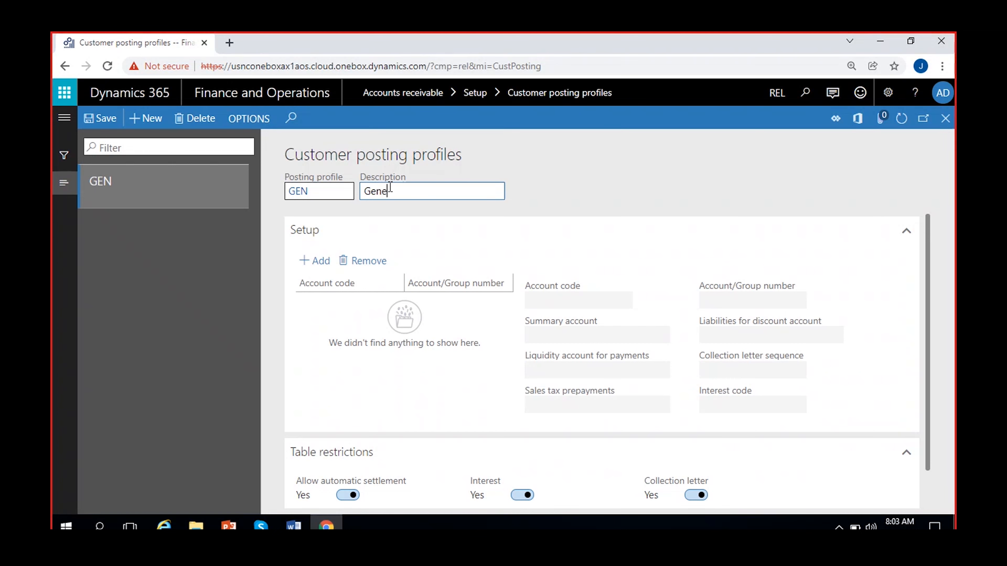
type("t")
key("BackSpace")
type("ral posting profile")
left_click(709, 180)
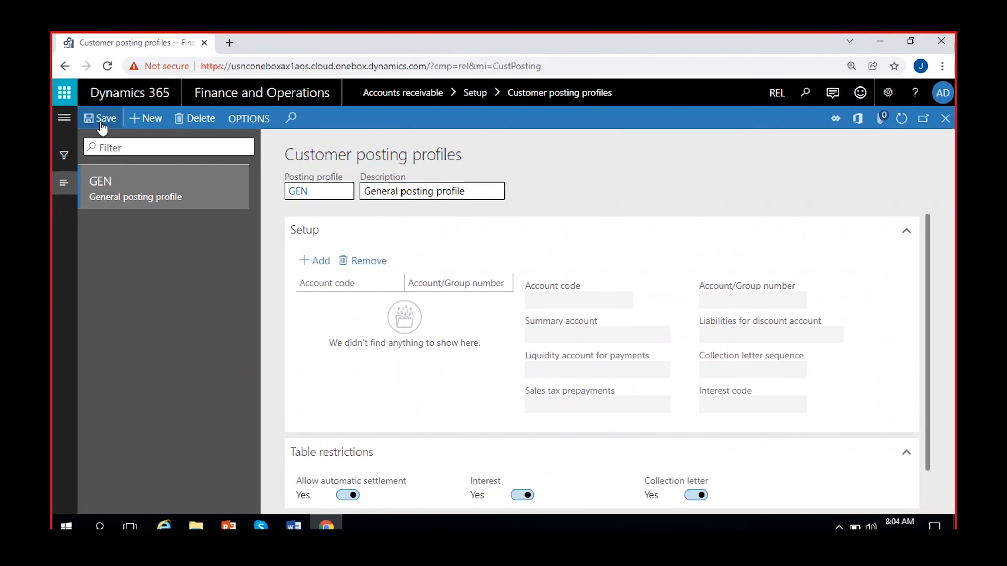
left_click(102, 124)
Add a setup line with account code Table and review the customer accounts it can be assigned to.
left_click(322, 267)
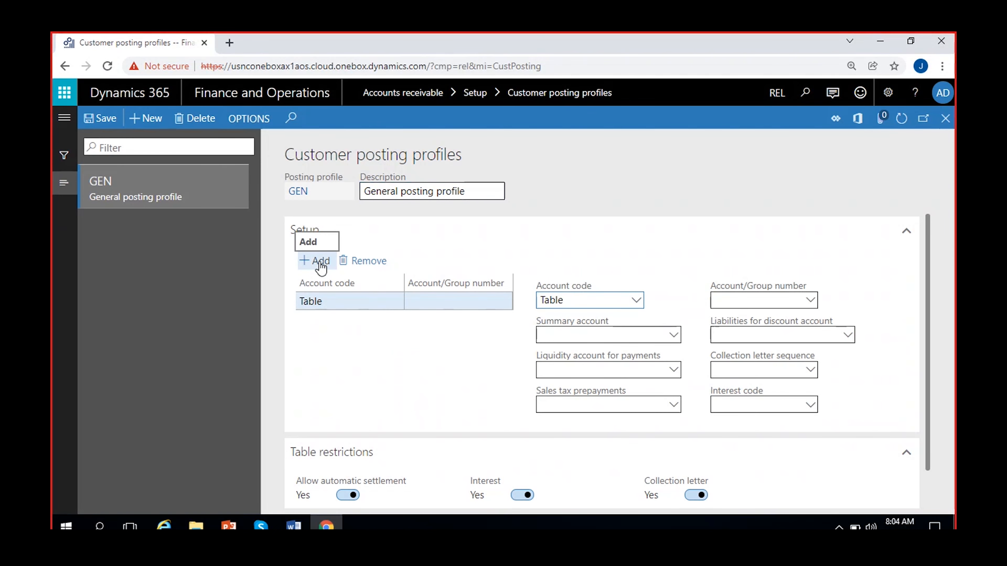
left_click(637, 302)
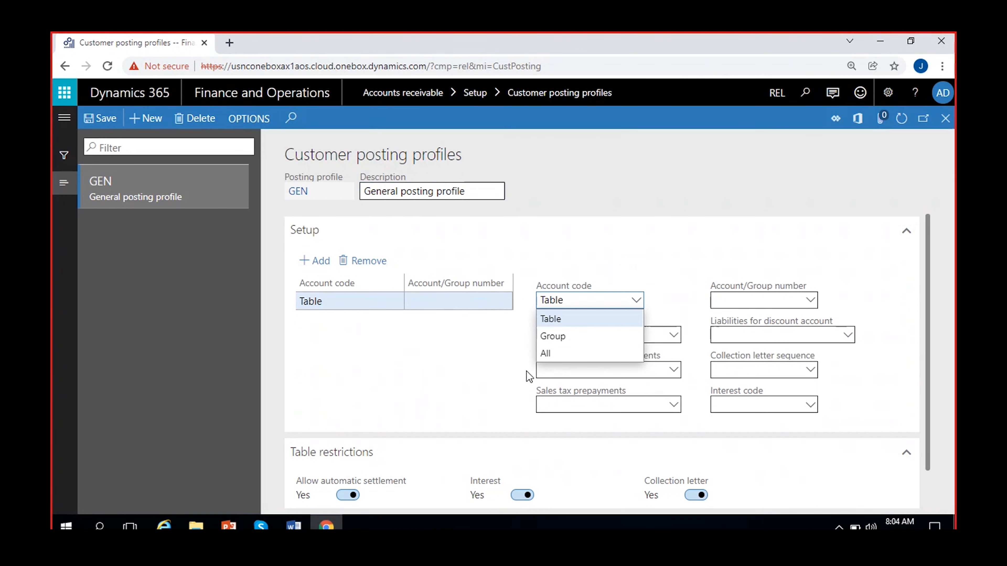
left_click(551, 320)
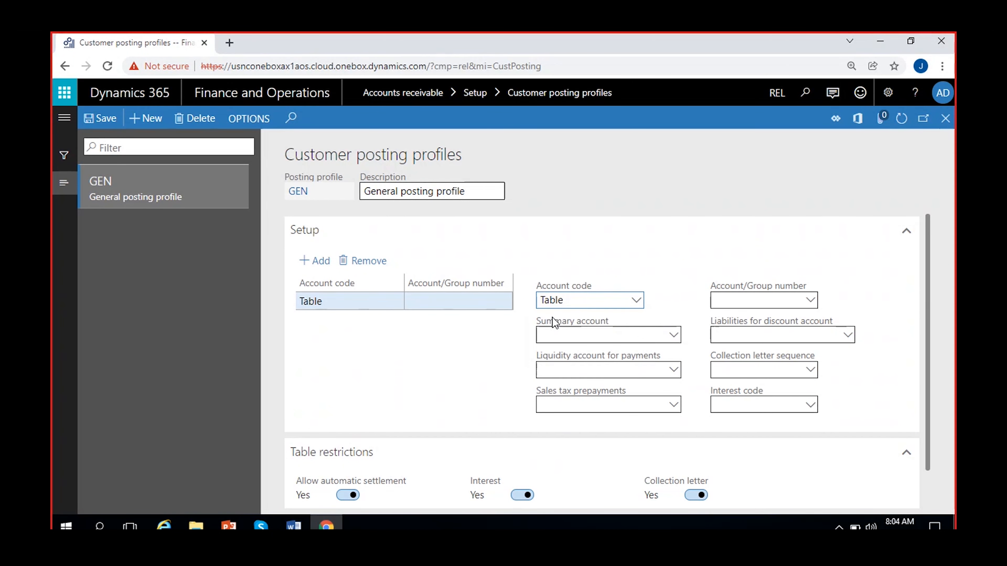
left_click(812, 303)
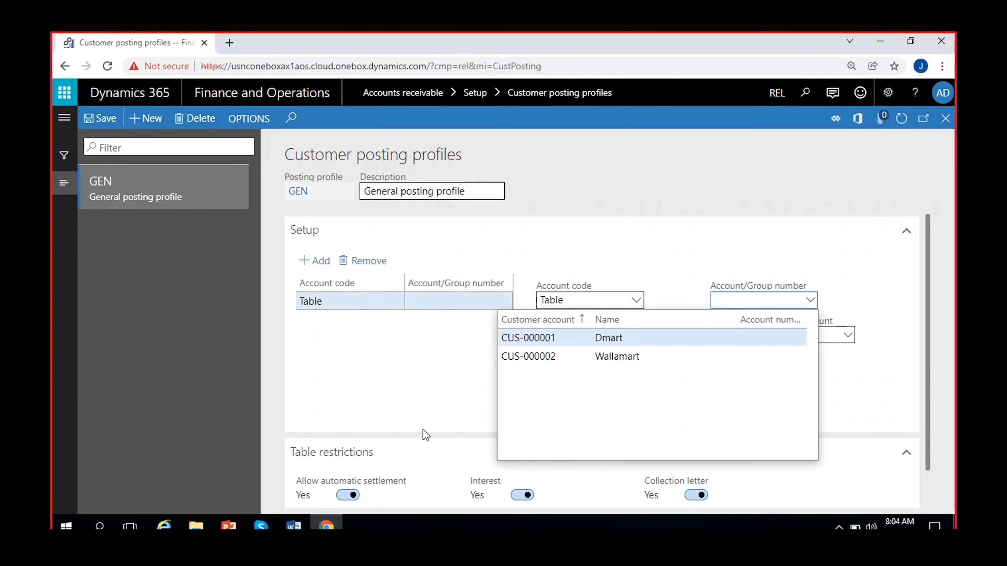
left_click(491, 365)
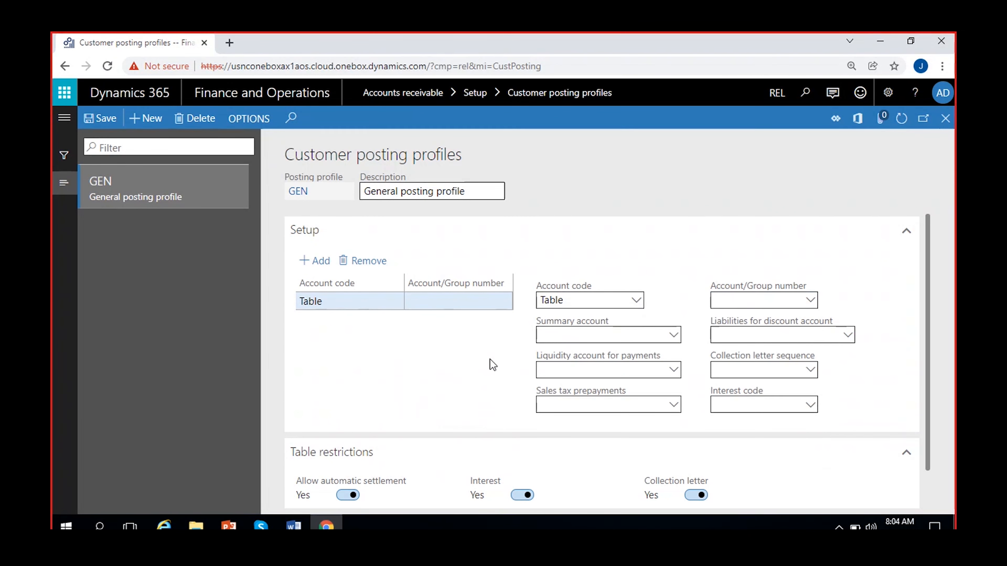
left_click(624, 338)
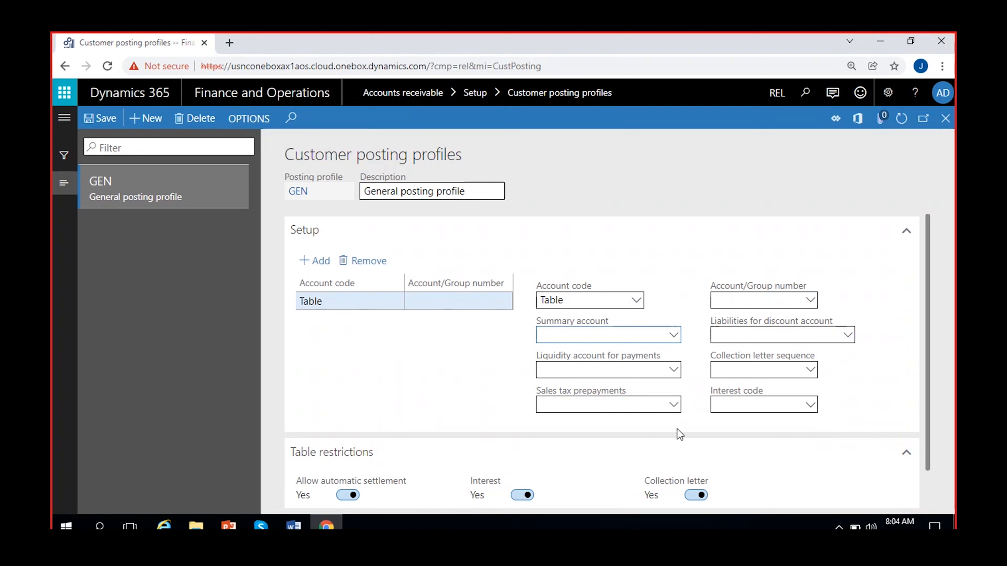
Set the setup line's account code to Group and assign it to customer group 01, Domestic customers.
left_click(637, 299)
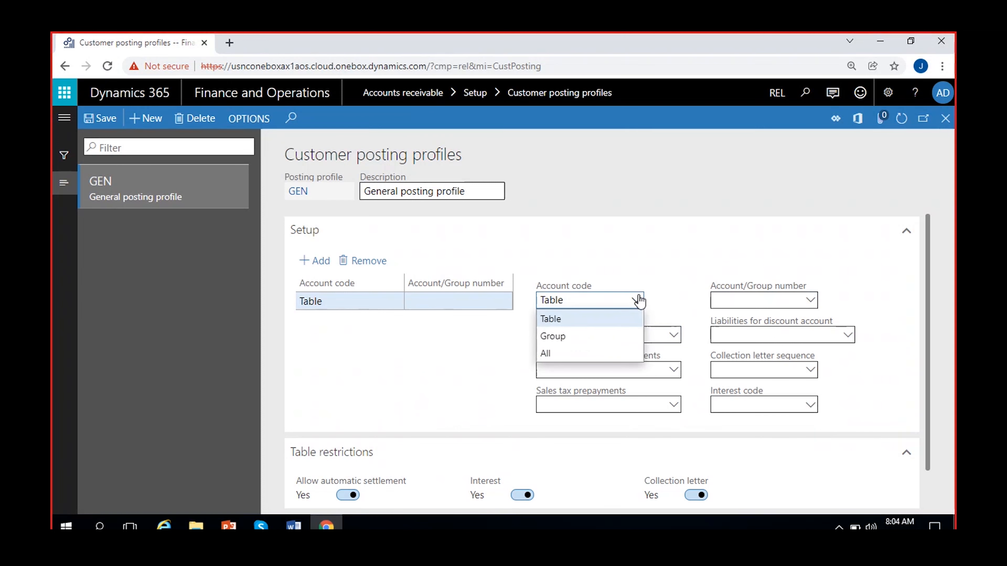
left_click(582, 337)
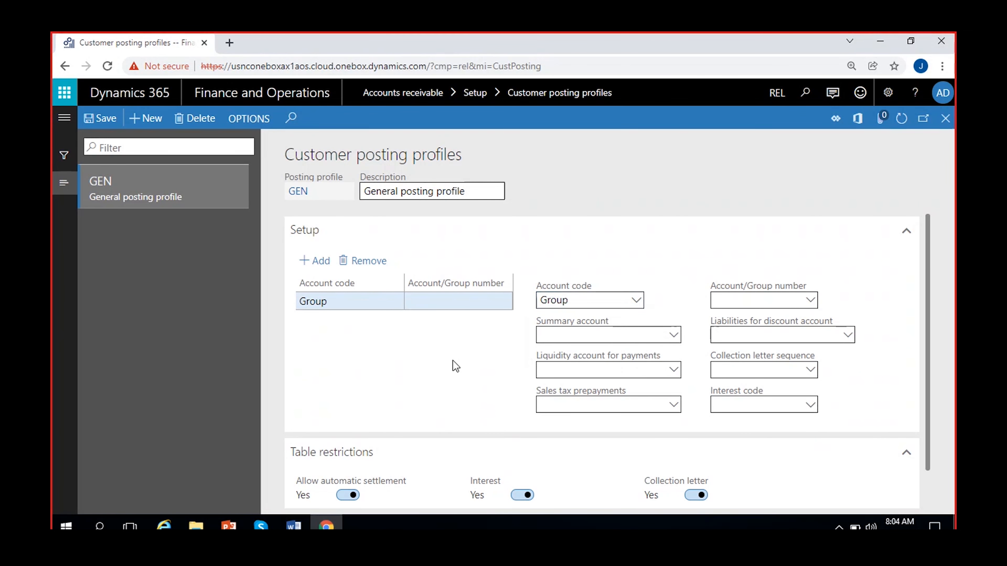
left_click(811, 300)
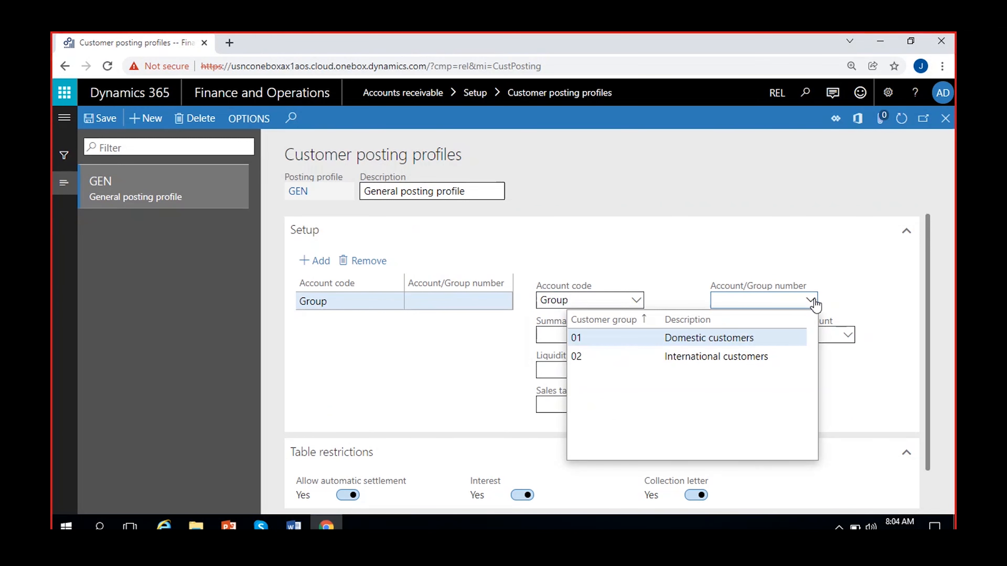
left_click(758, 334)
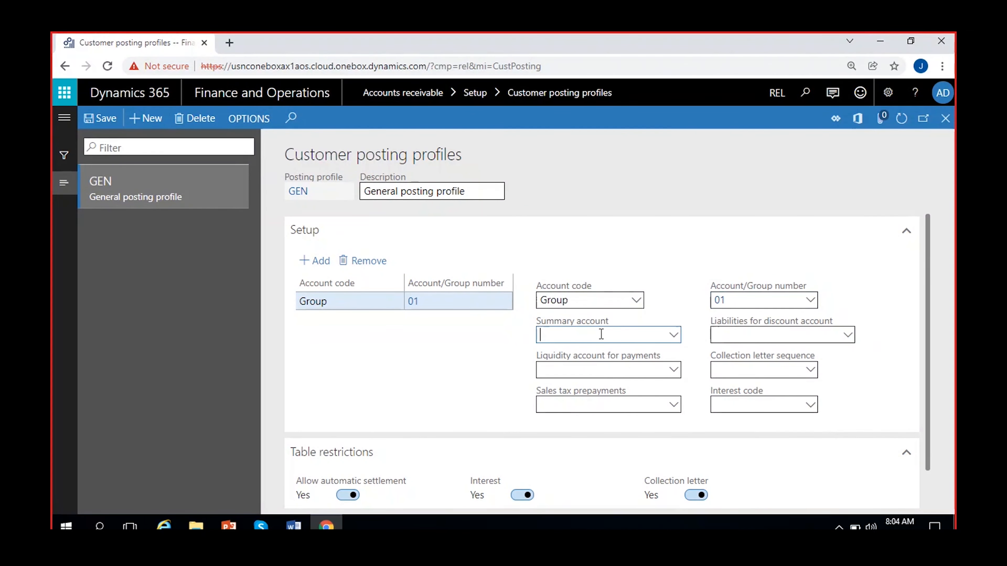
Set the setup line's account code to All so it covers every customer.
left_click(637, 300)
left_click(546, 354)
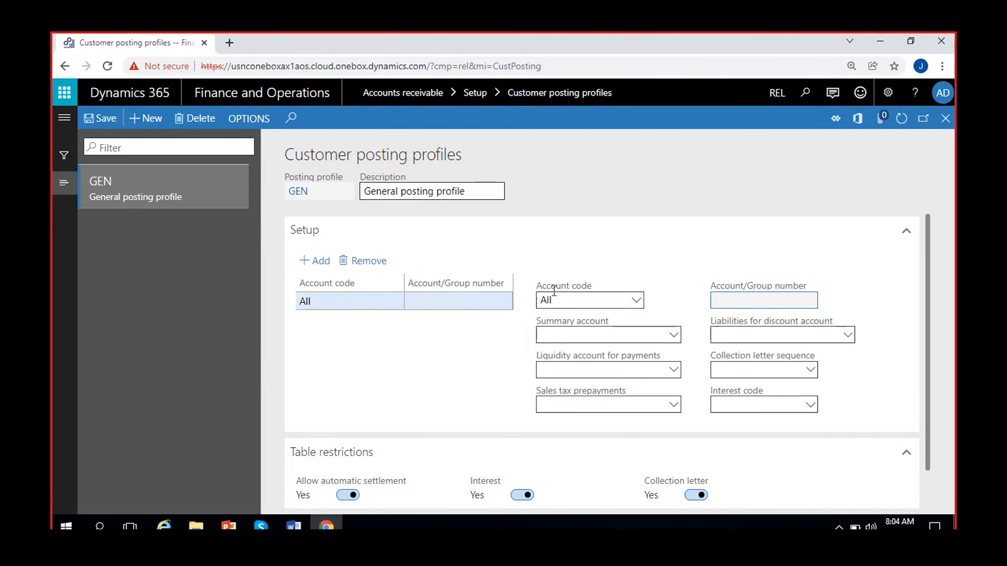
left_click(608, 338)
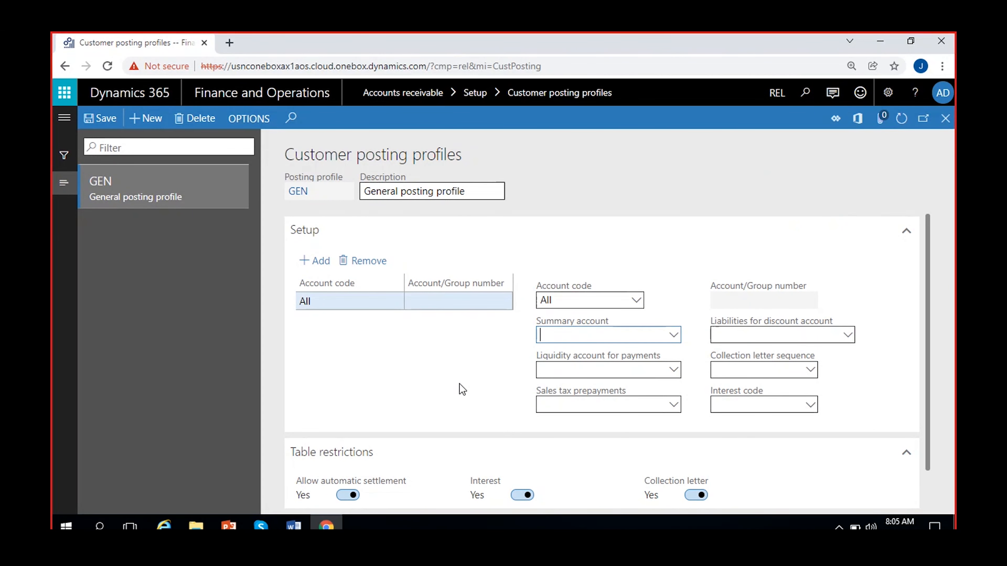
Search the summary account lookup for "acc" and open the main accounts of the REL COA chart of accounts.
left_click(675, 339)
type("acc")
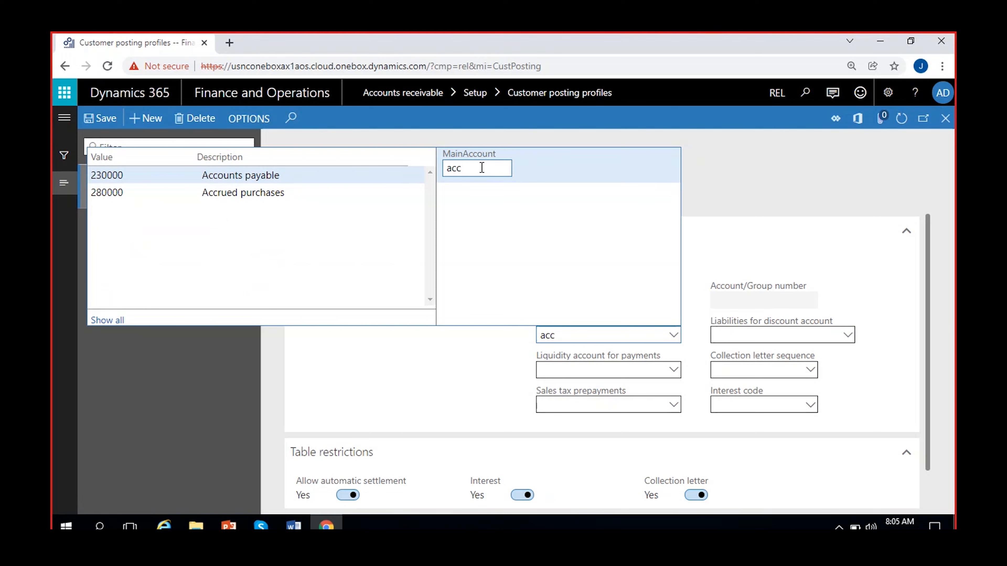
key("Escape")
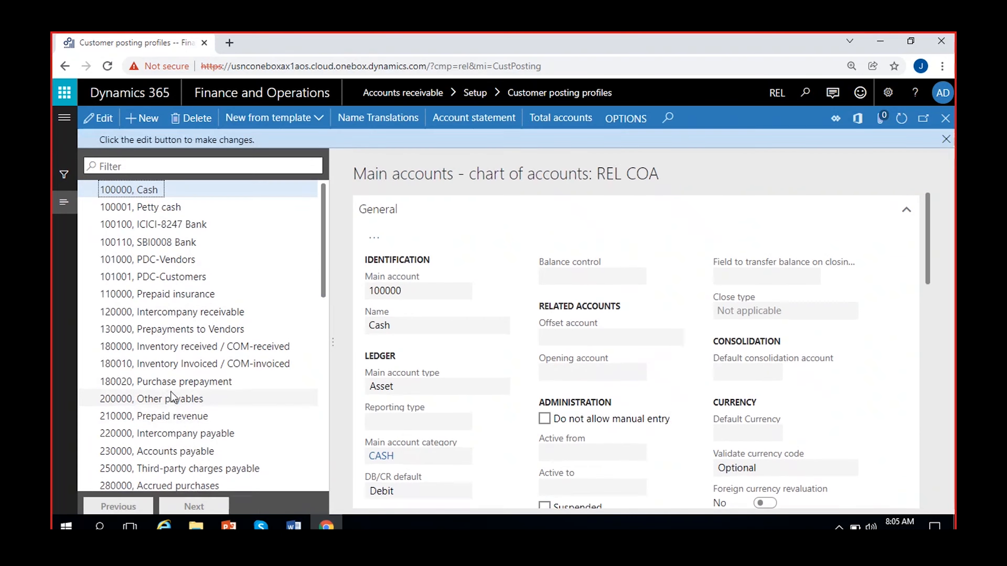
Create and save main account 150000 named "Accounts receivable" with the main account type Asset.
left_click(135, 119)
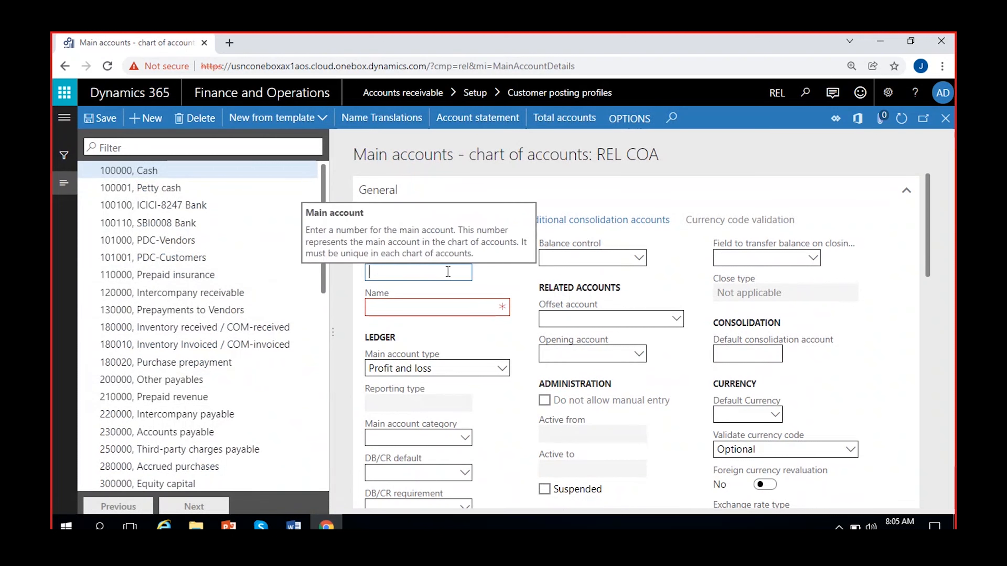
type("0000")
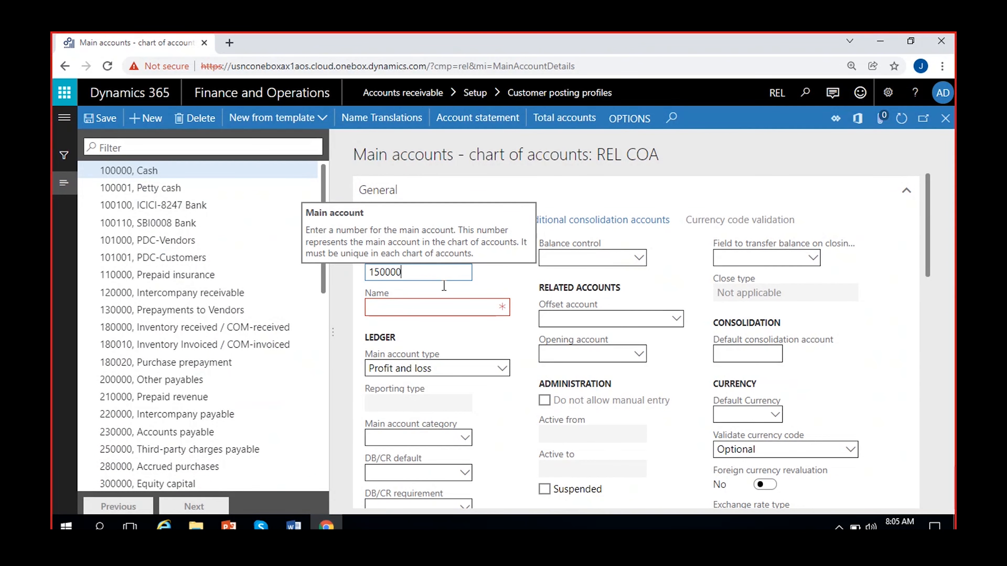
left_click(434, 308)
type("Accounts receivable")
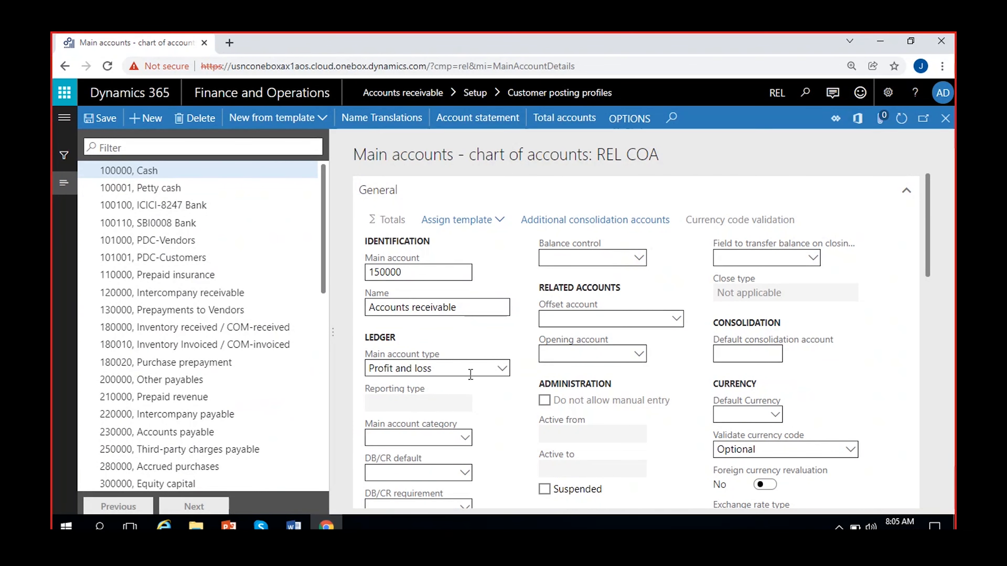
left_click(471, 374)
left_click(397, 265)
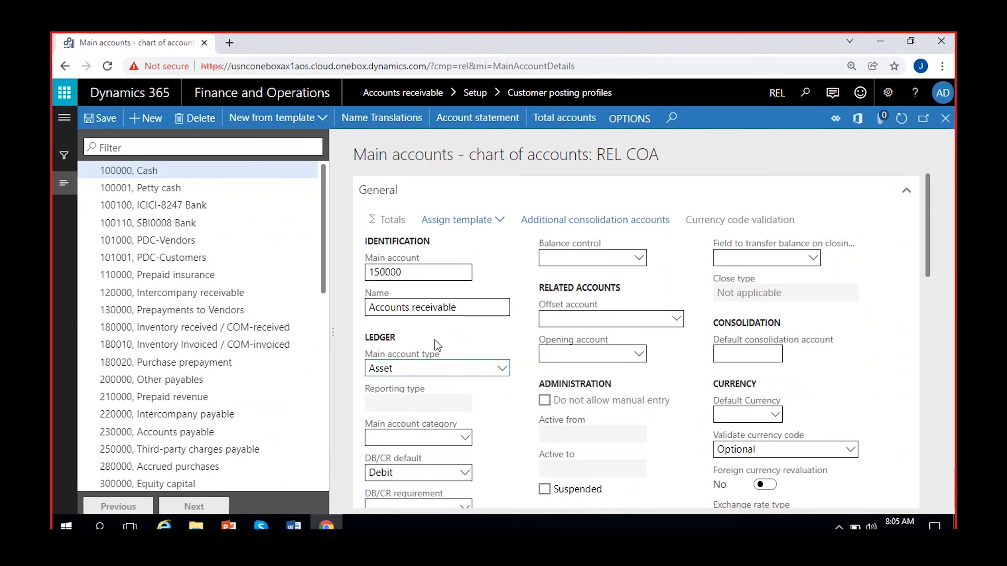
scroll(499, 393, "down", 3)
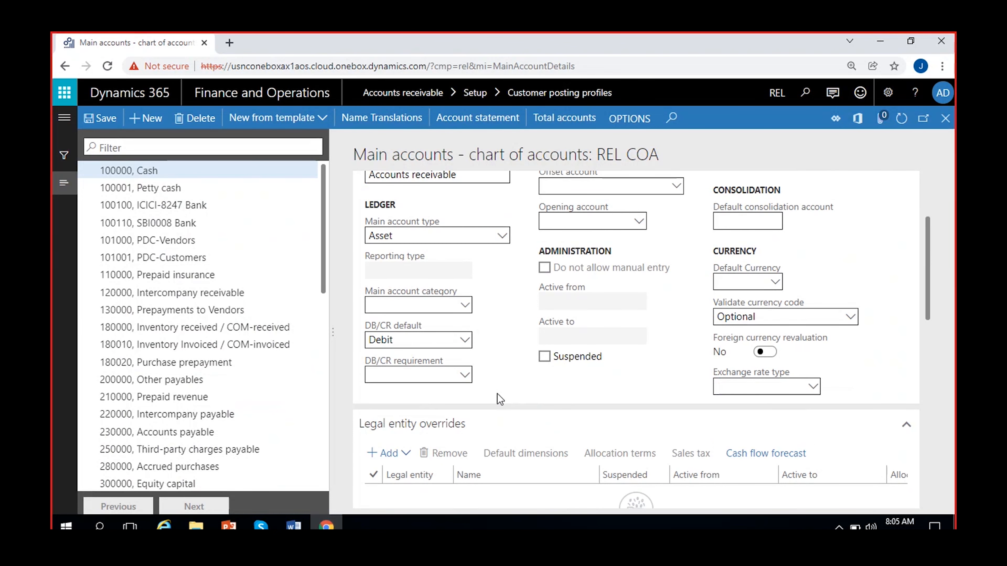
left_click(95, 123)
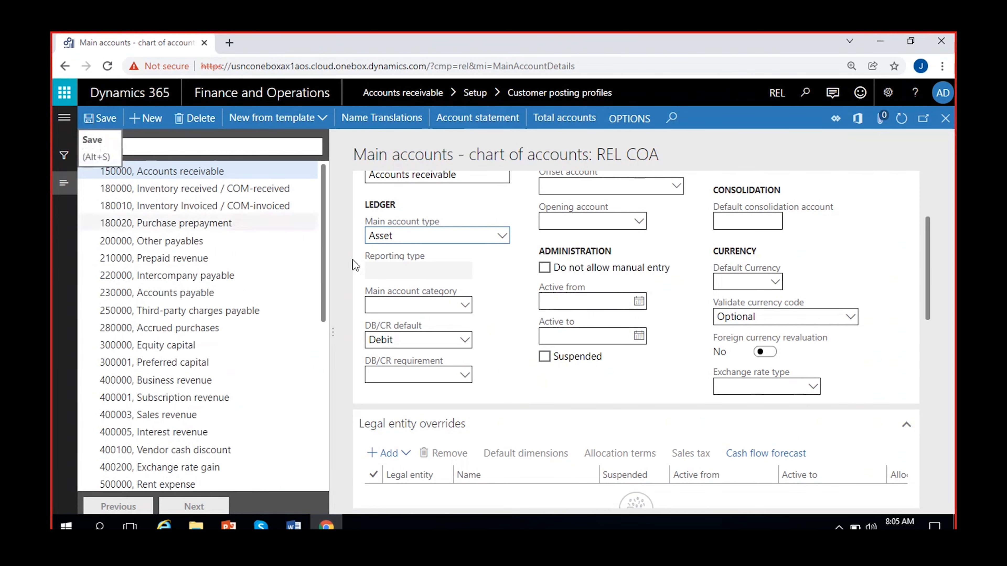
Disallow manual entry on the Accounts receivable main account and return to the customer posting profiles.
left_click(544, 269)
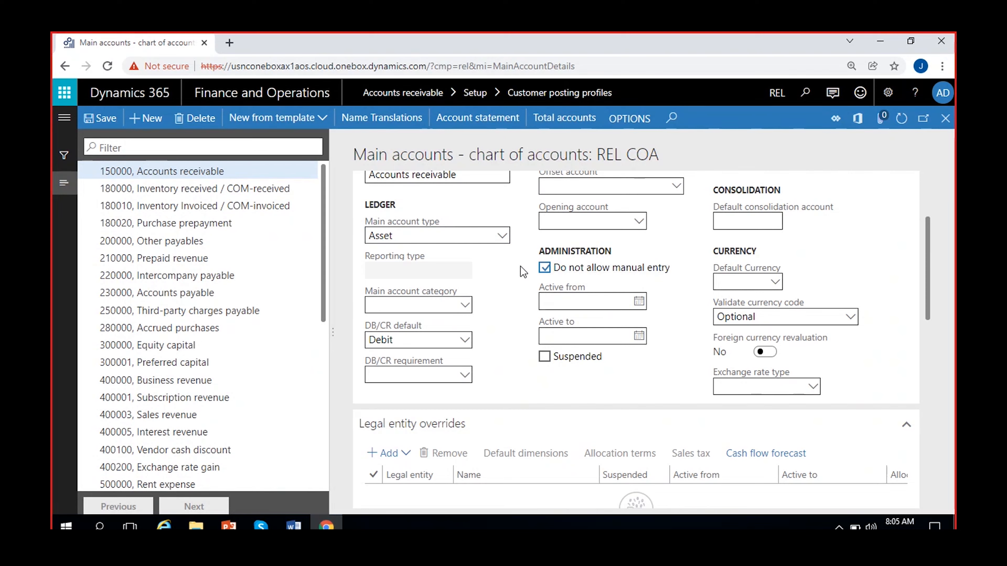
scroll(502, 313, "up", 3)
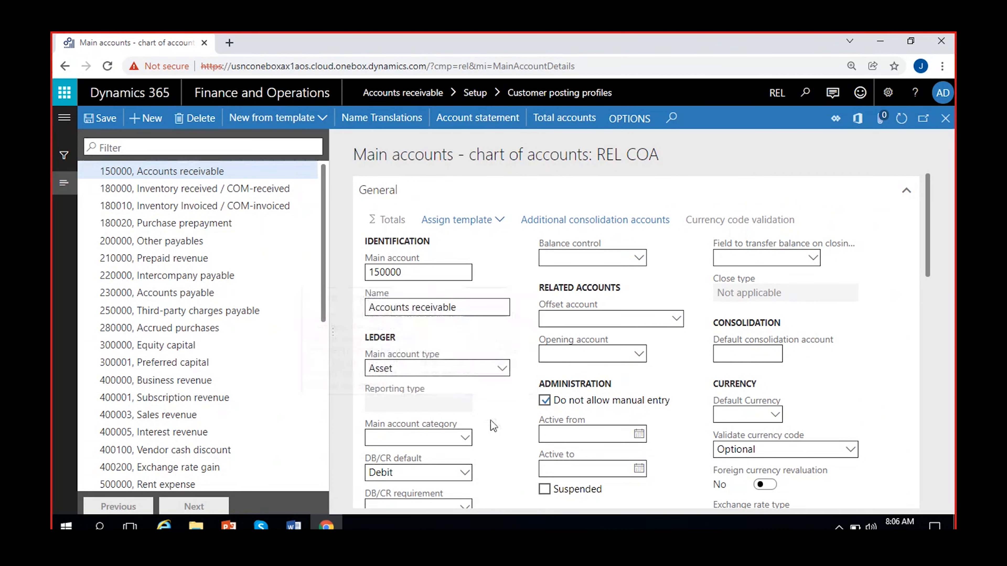
left_click(946, 118)
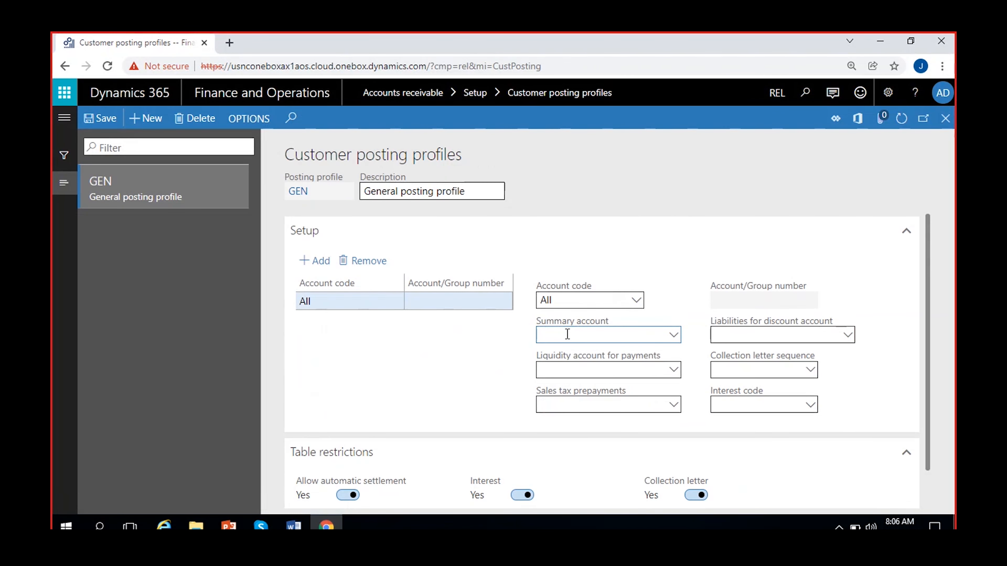
Set the GEN profile's summary account to 150000, Accounts receivable, picking it from the list of all accounts.
type("150000")
left_click(674, 335)
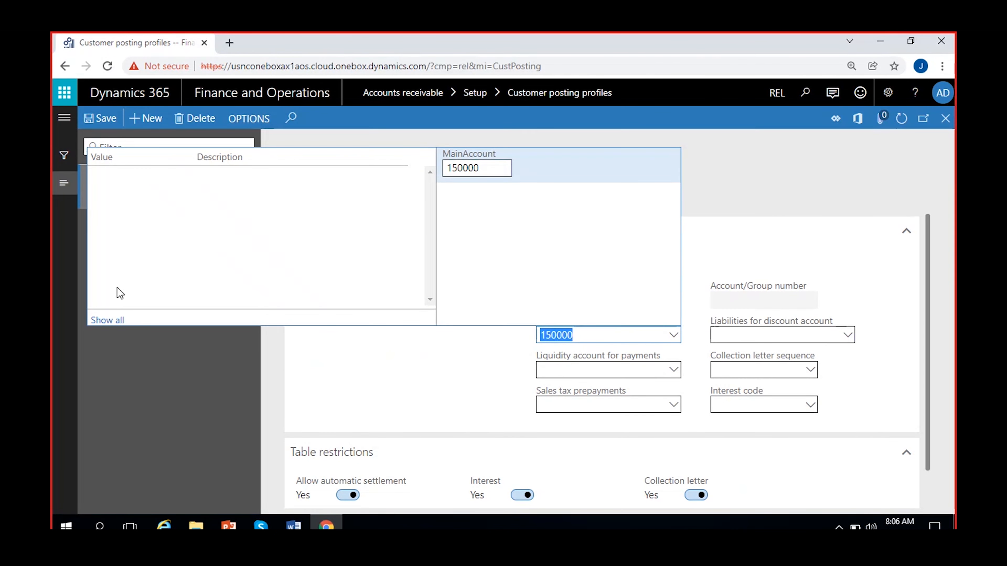
left_click(97, 321)
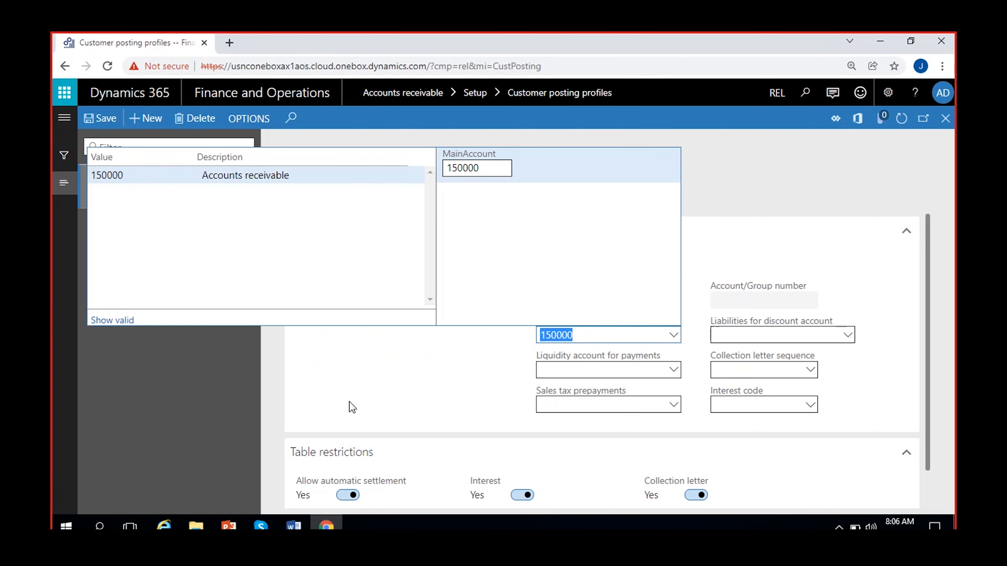
left_click(279, 175)
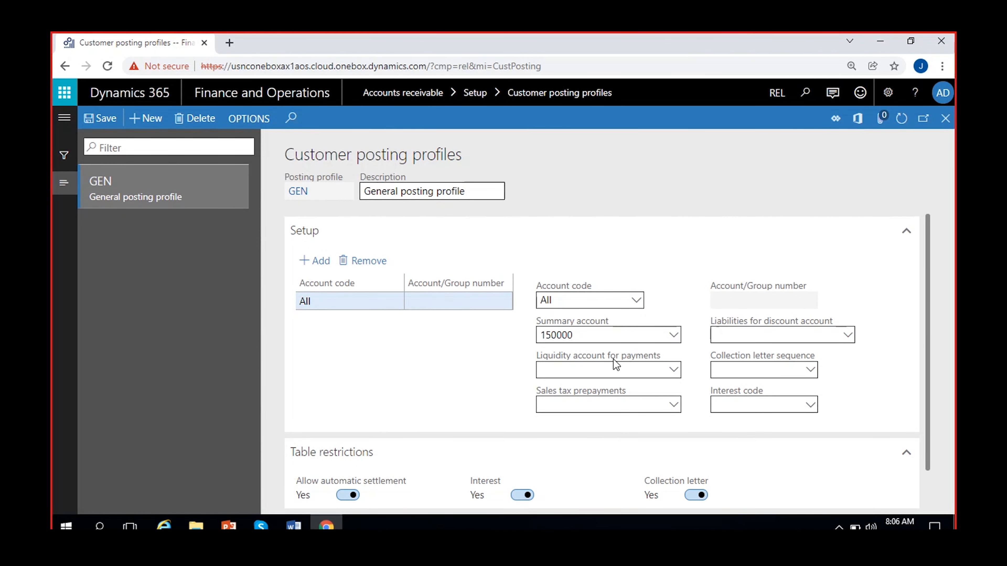
Examine the GEN profile's account choices for liquidity account for payments, sales tax prepayments and liabilities for discount.
left_click(674, 369)
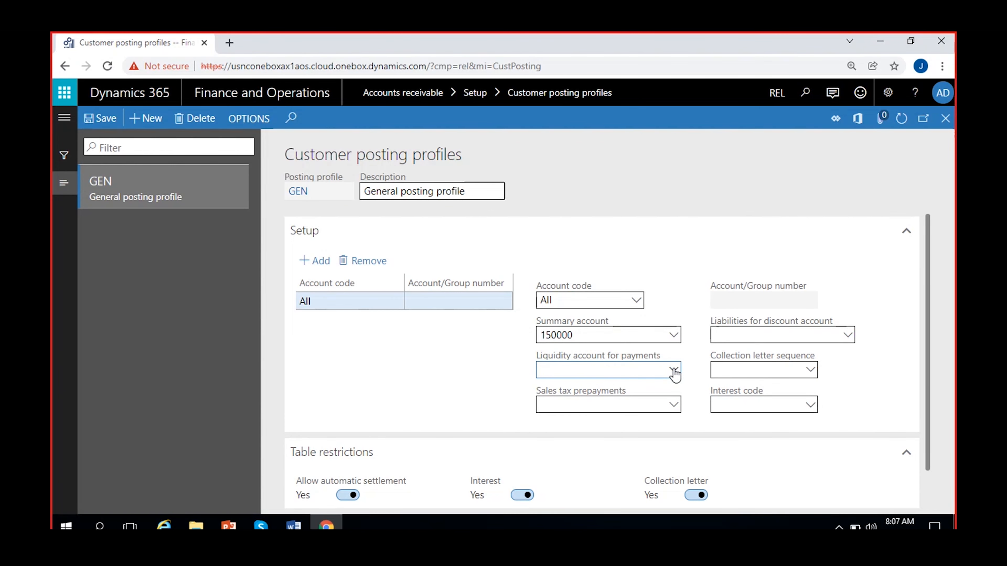
left_click(572, 373)
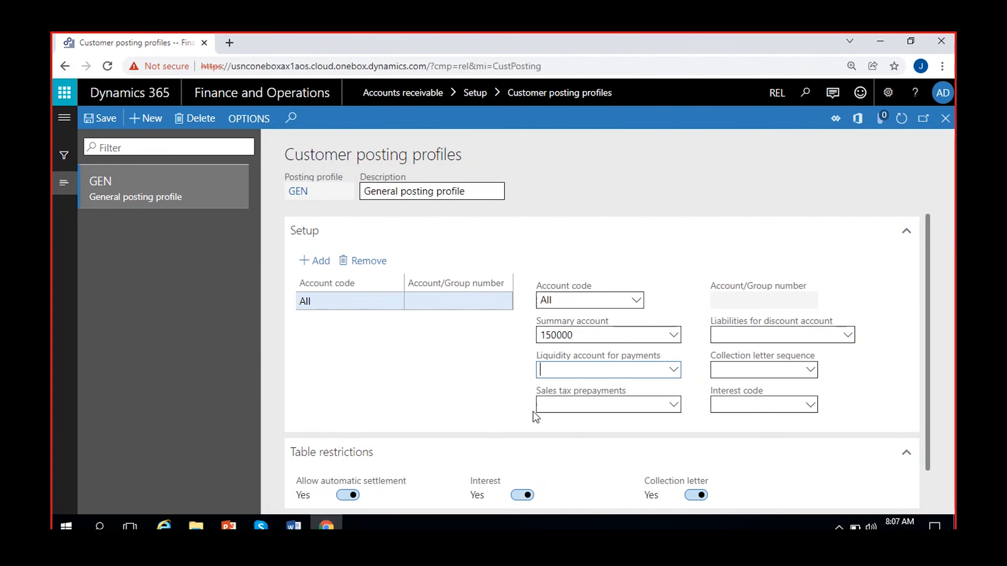
left_click(632, 399)
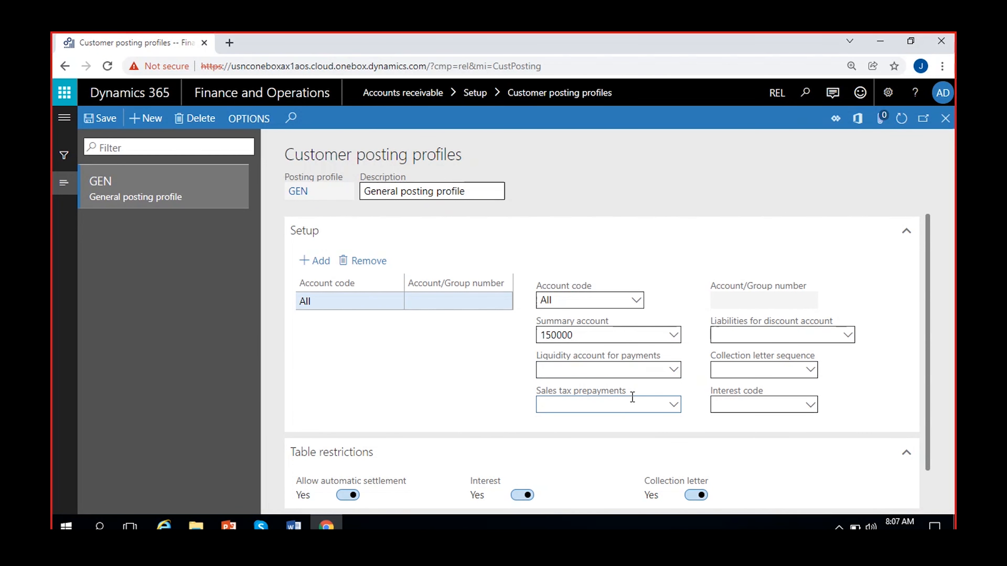
left_click(673, 409)
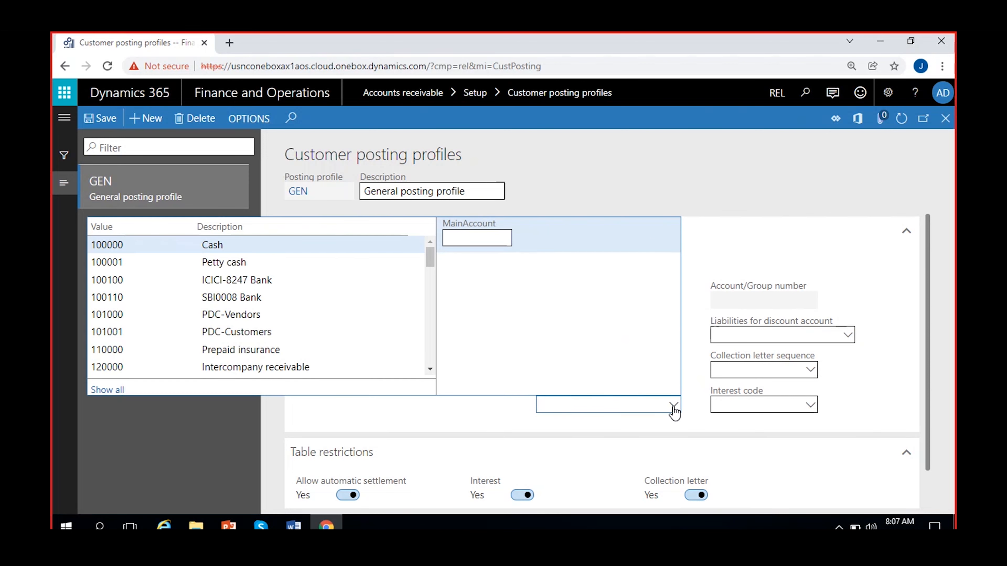
left_click(510, 411)
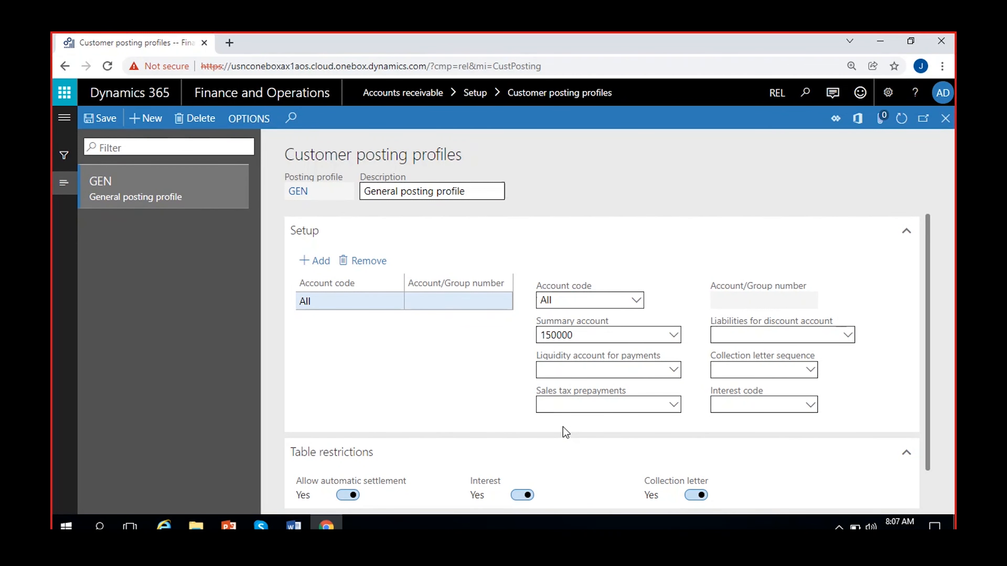
left_click(850, 335)
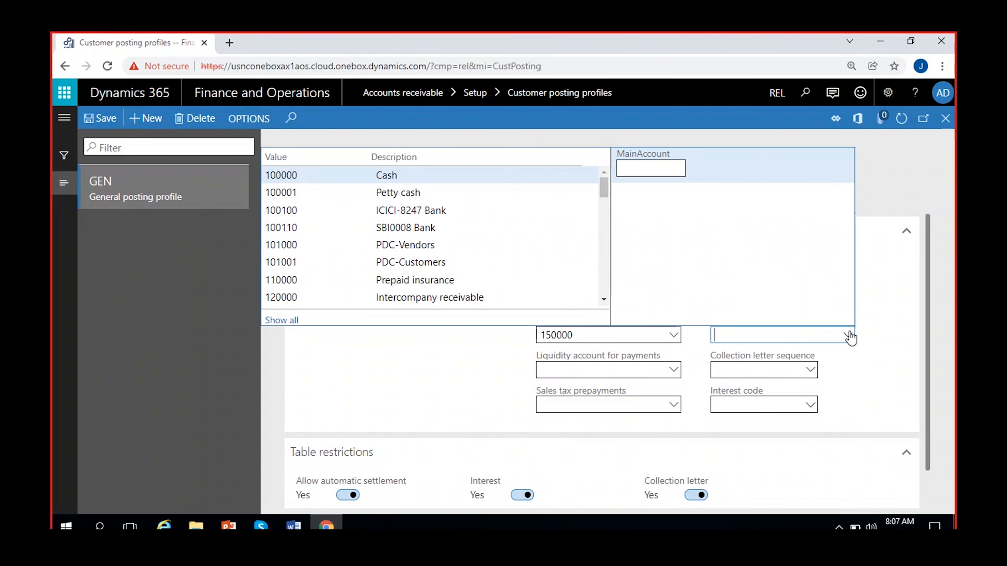
left_click(787, 344)
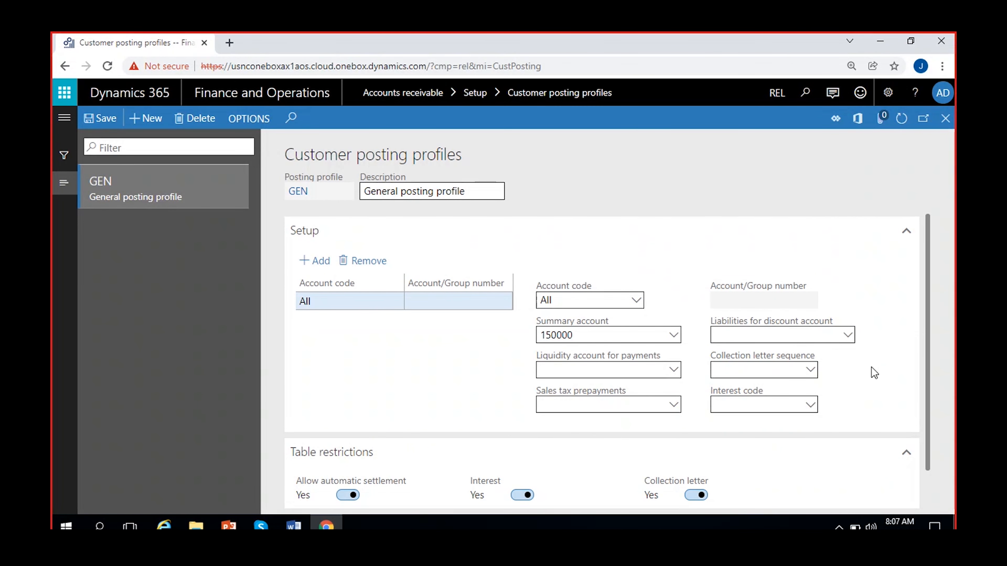
left_click(848, 336)
left_click(901, 336)
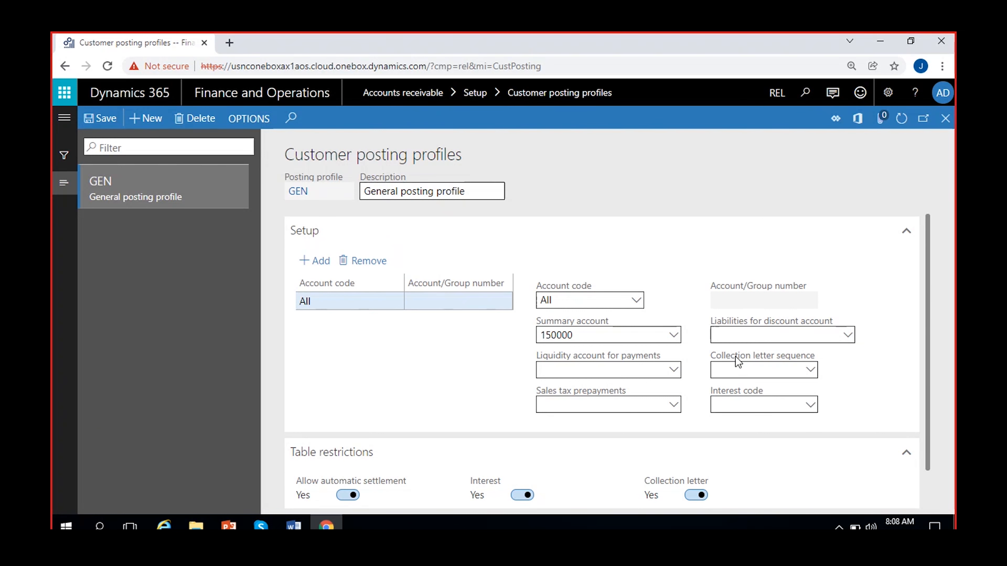
Examine the available collection letter sequences and interest codes for the GEN profile.
left_click(814, 375)
left_click(814, 375)
left_click(850, 385)
left_click(811, 370)
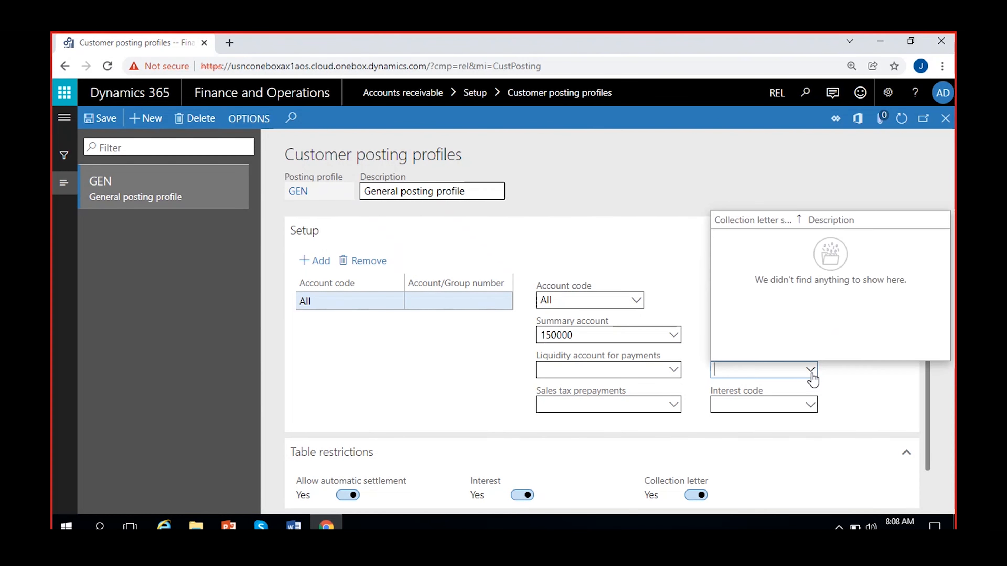
left_click(876, 378)
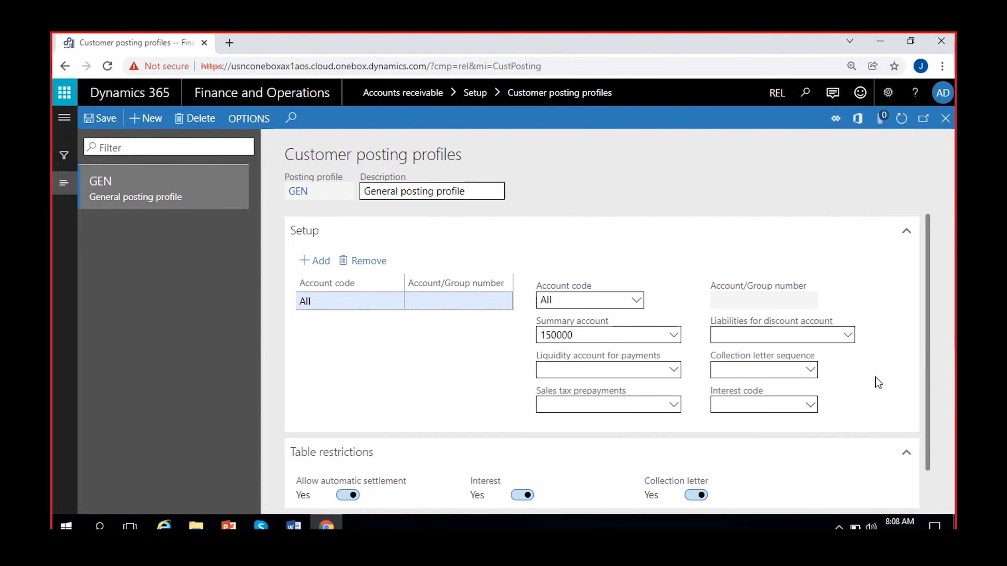
left_click(810, 406)
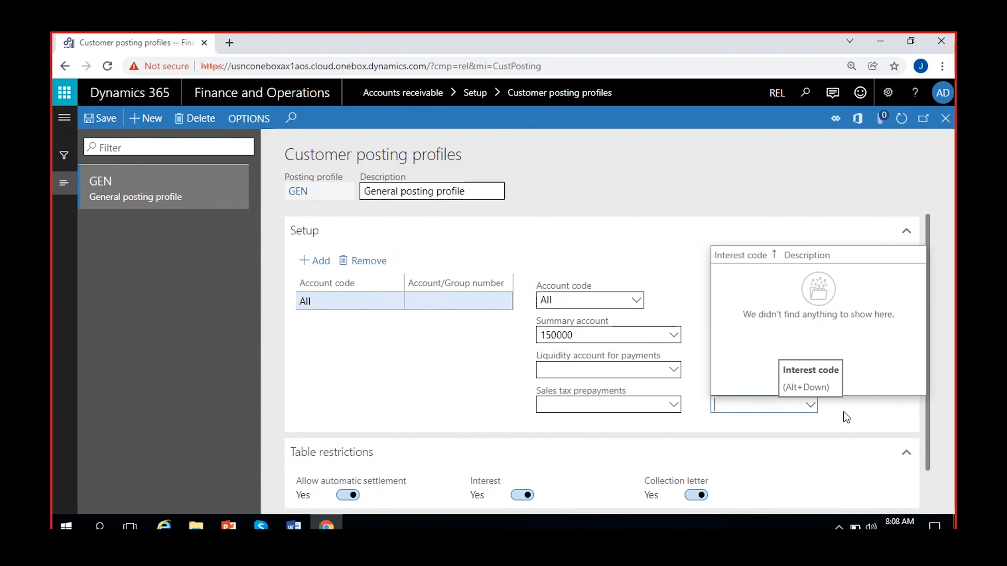
left_click(857, 415)
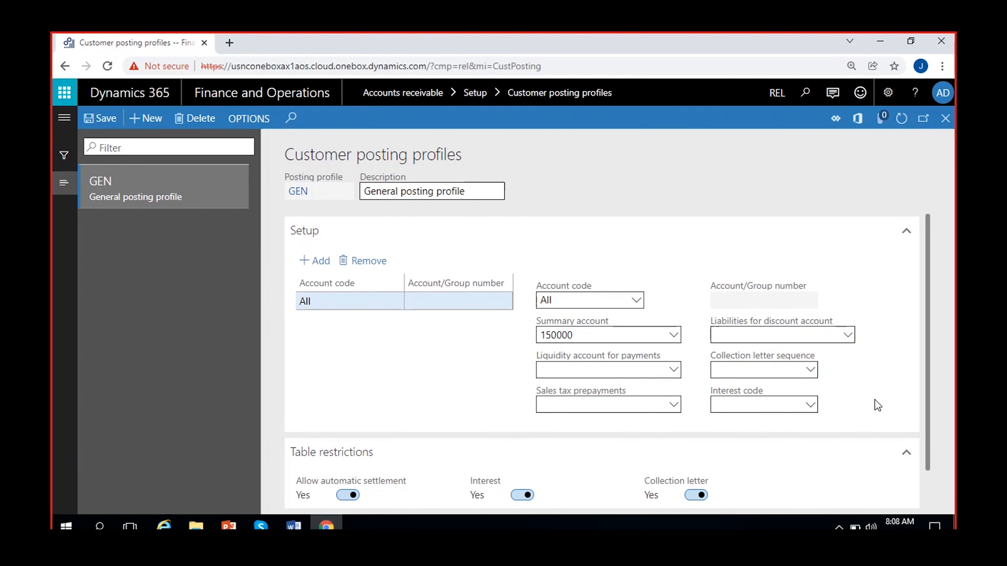
left_click(810, 405)
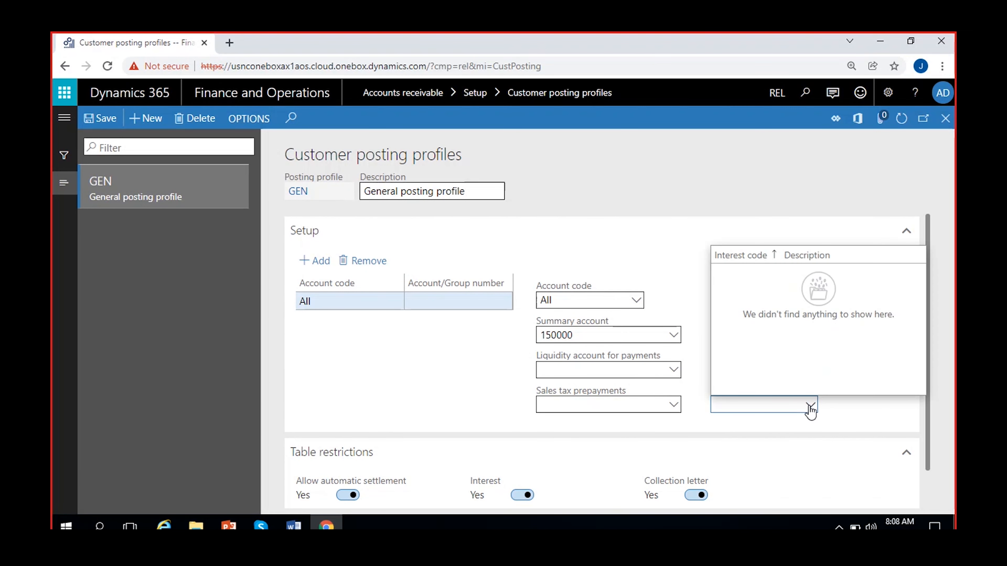
left_click(852, 415)
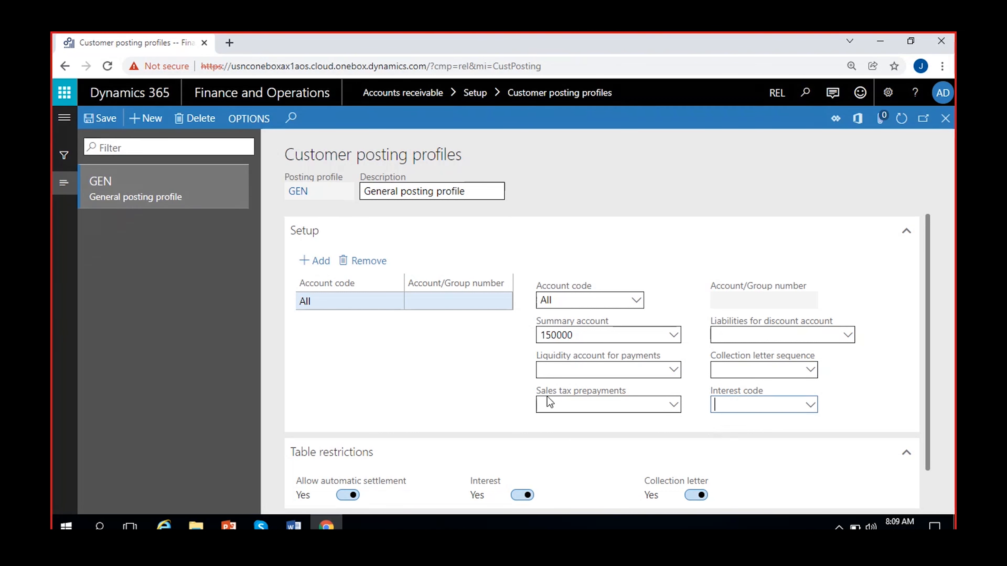
left_click_drag(578, 336, 497, 353)
left_click(498, 353)
left_click_drag(582, 340, 463, 341)
left_click(530, 342)
left_click_drag(576, 336, 506, 337)
left_click(521, 341)
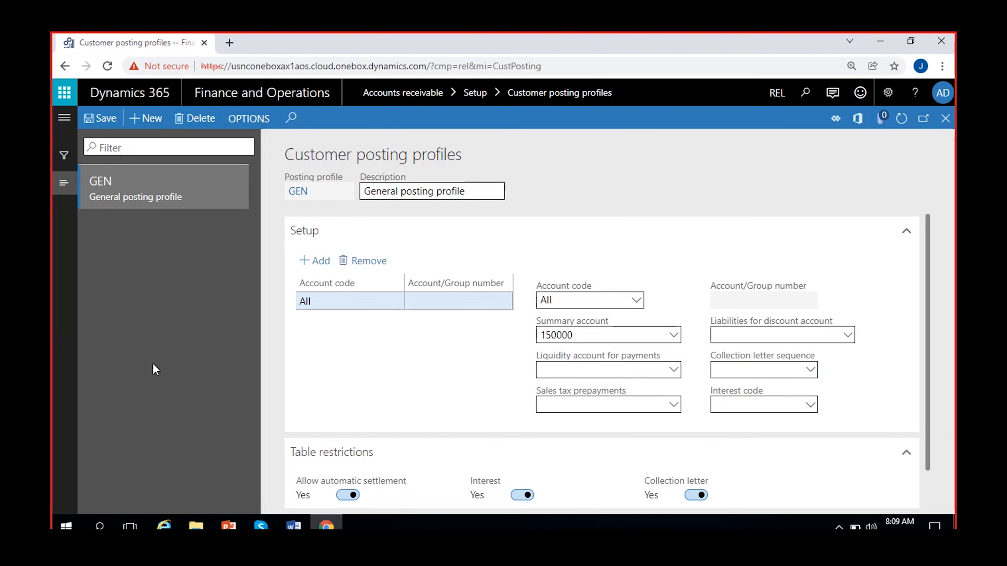
Create and save a new customer posting profile PRE with the description "Customer Prepayment posting profile".
left_click(146, 118)
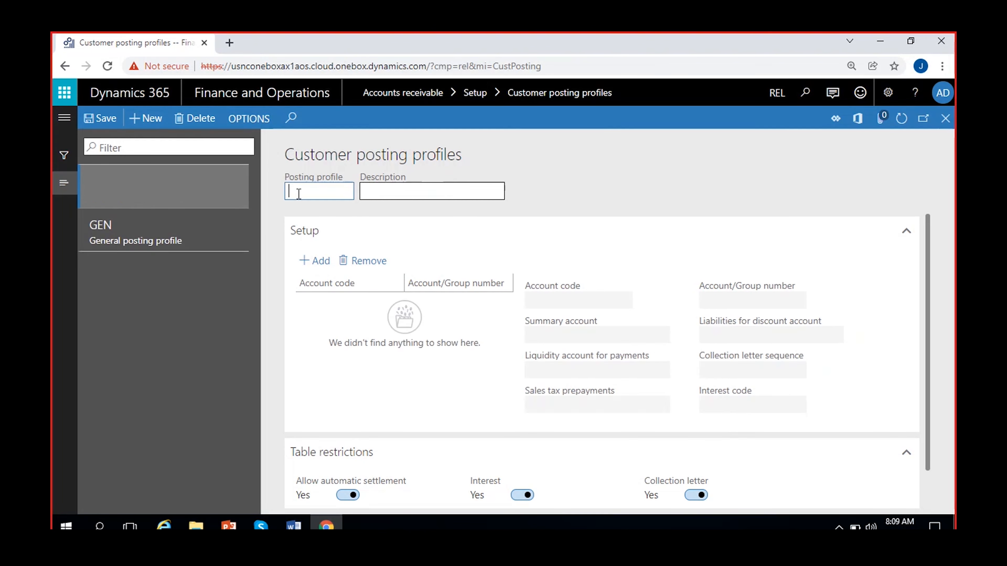
type("PRE")
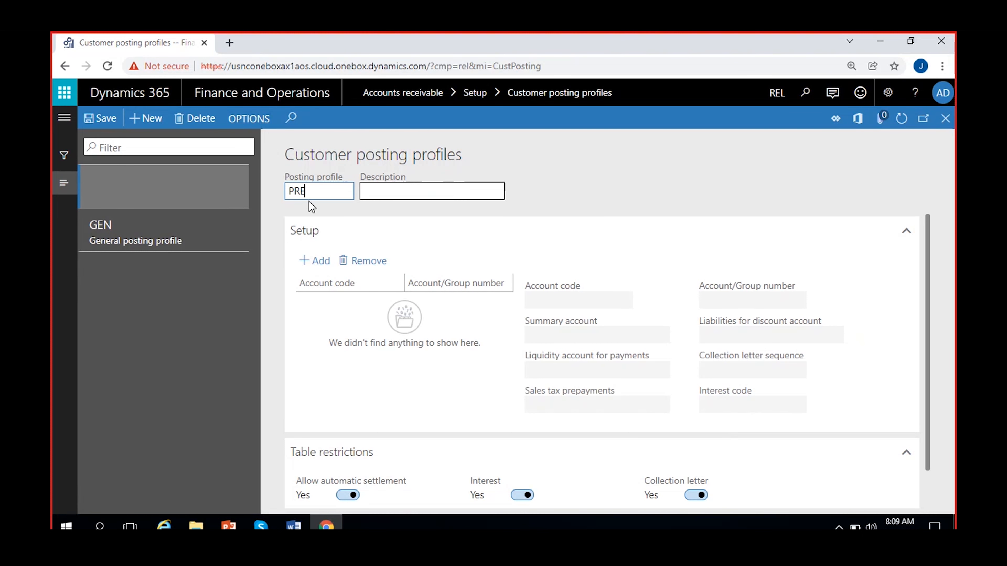
left_click(393, 199)
type("Pre")
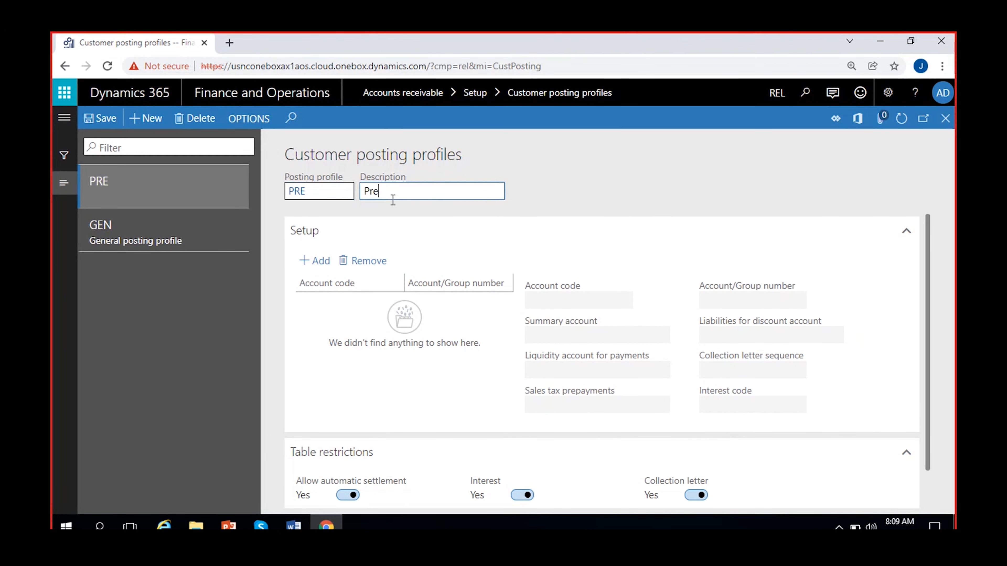
type("payment posting profile")
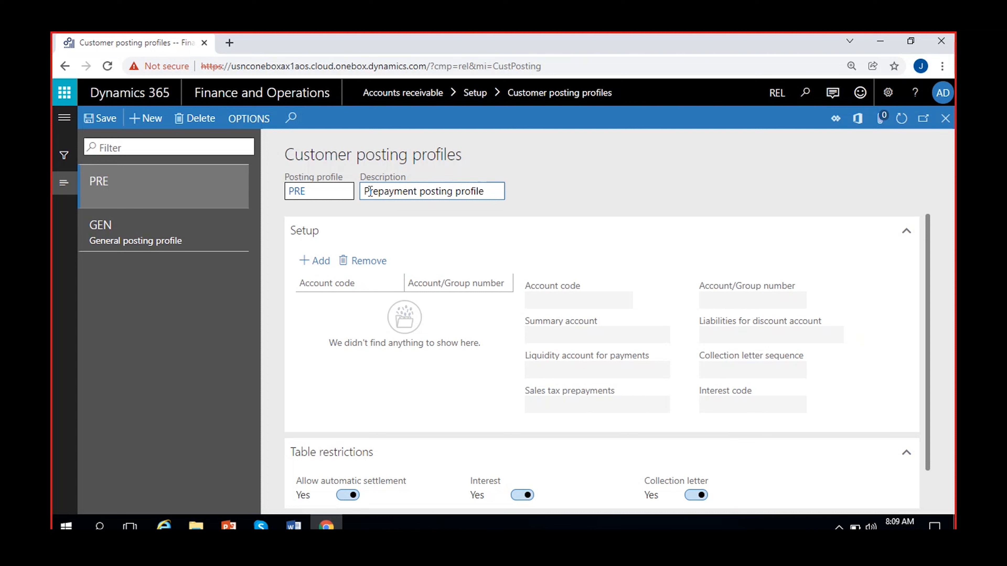
type("Customer")
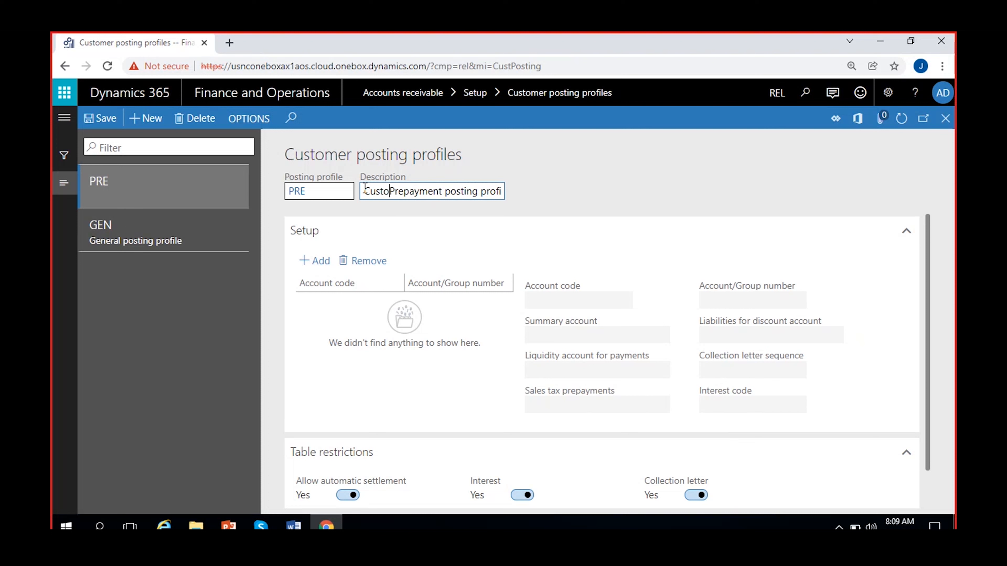
left_click(657, 184)
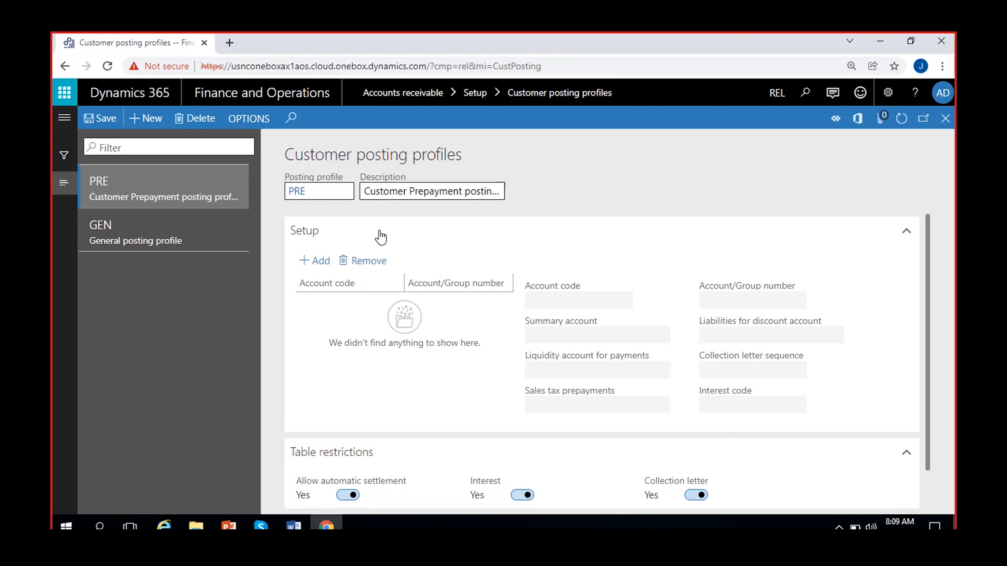
left_click(100, 119)
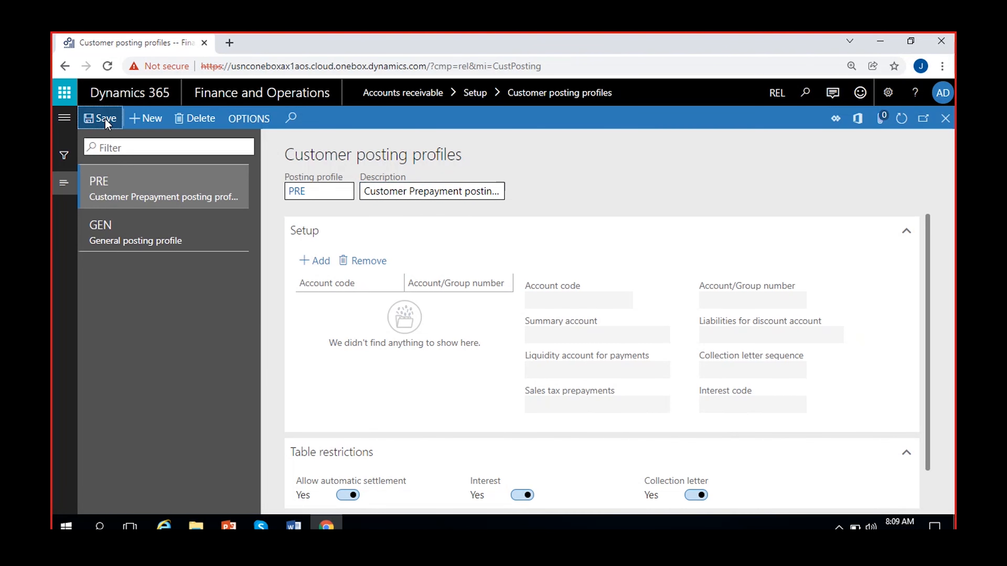
Add a setup line to the PRE profile with the account code All.
left_click(311, 261)
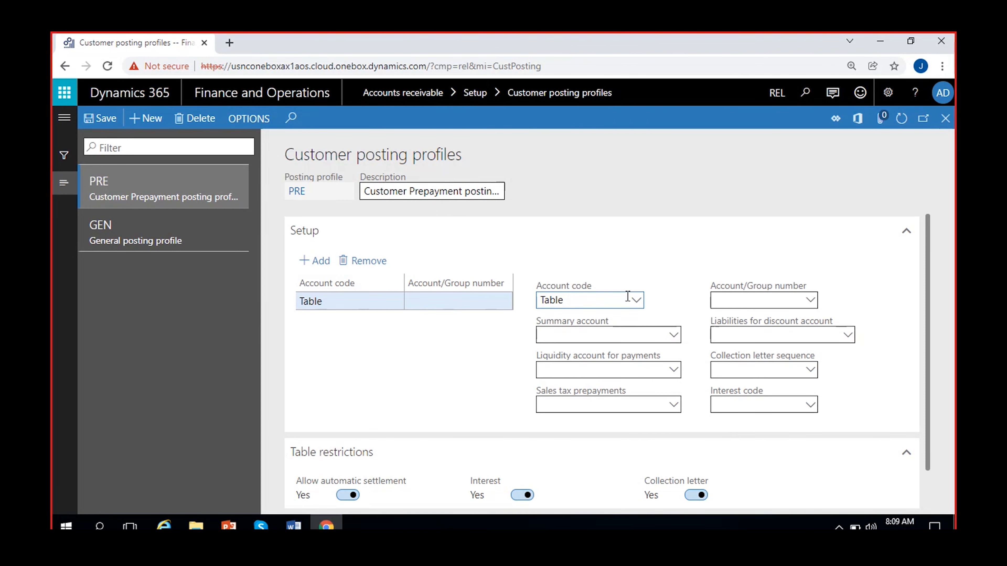
left_click(637, 301)
left_click(571, 353)
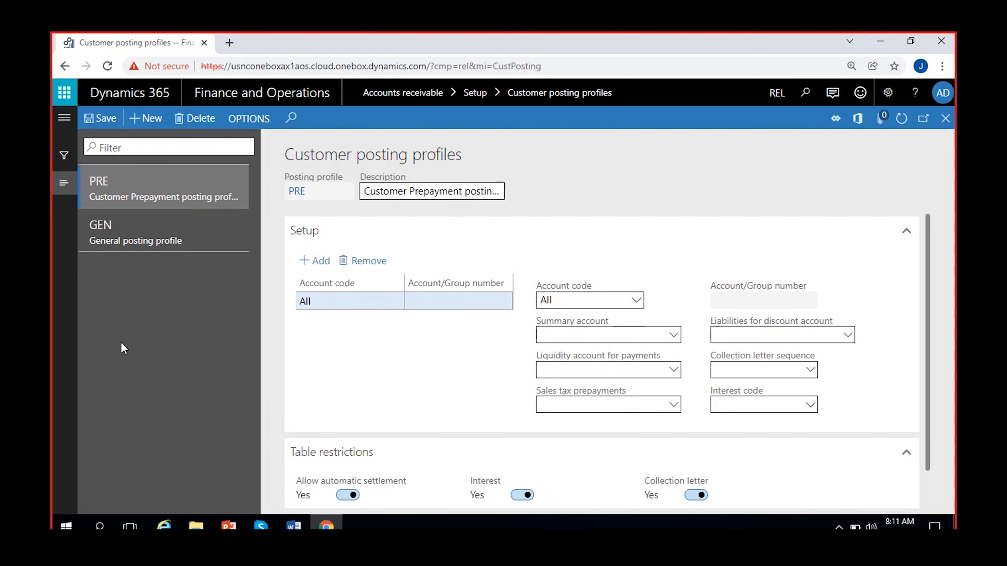
Open the REL COA main accounts from the PRE profile's summary account and look through the existing accounts.
right_click(674, 342)
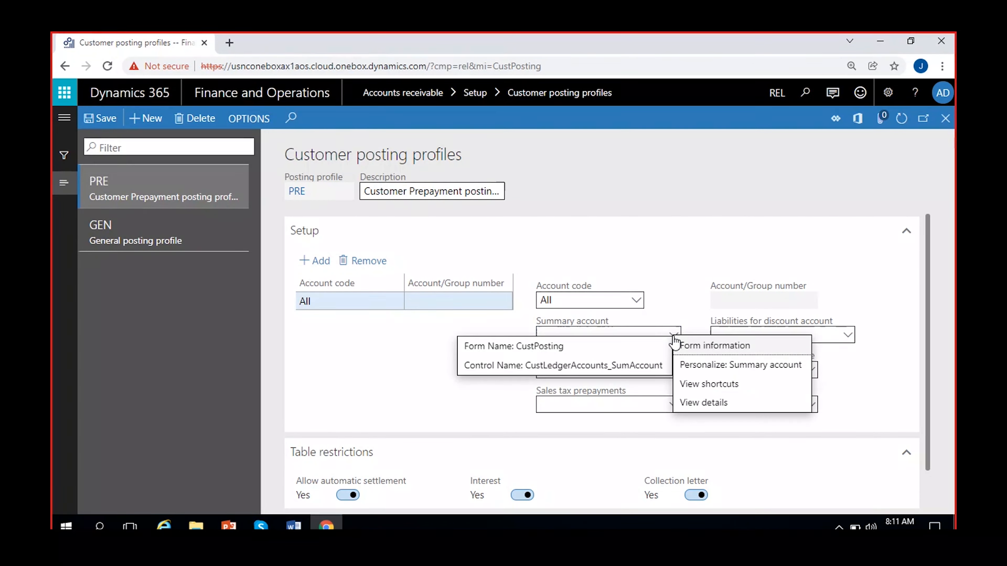
left_click(697, 407)
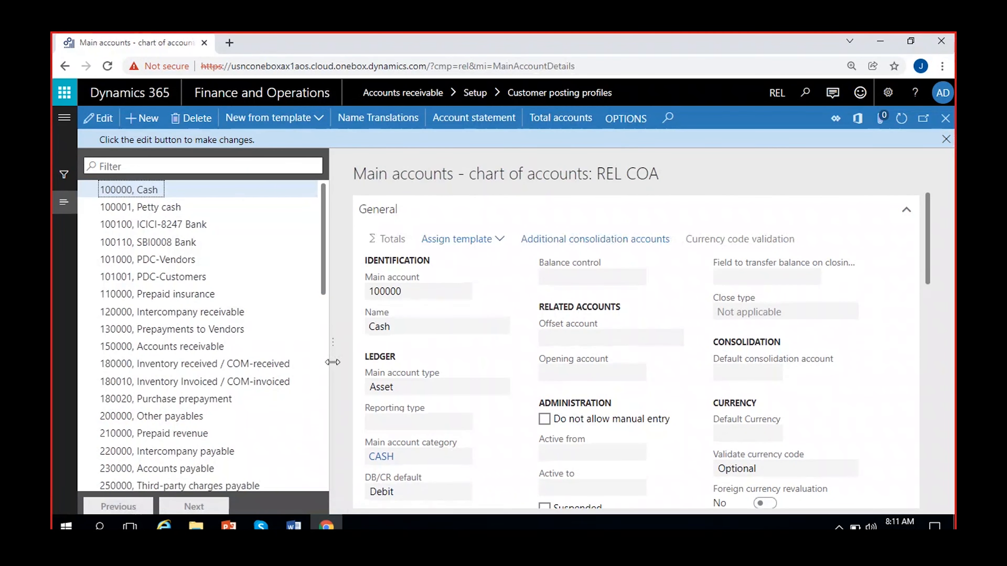
scroll(255, 334, "down", 5)
scroll(254, 334, "up", 1)
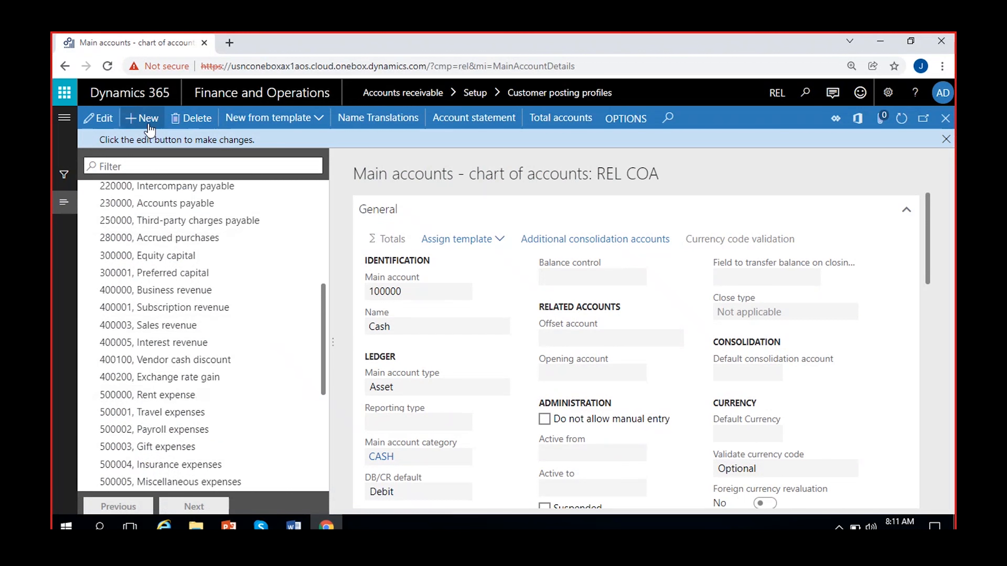
Create a new main account 260000 named "Customer advance payments".
left_click(147, 121)
type("26")
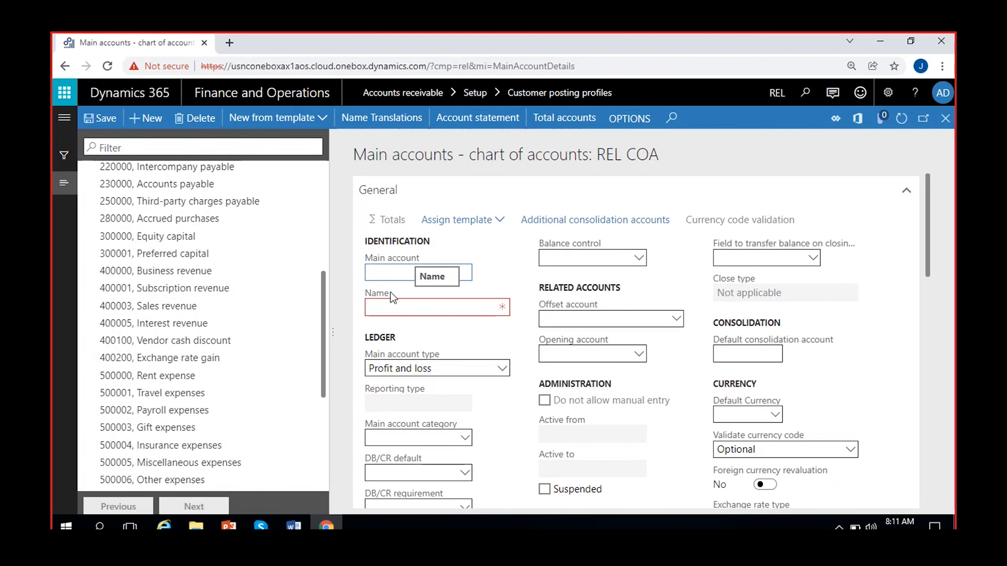
type("0000")
left_click(390, 303)
type("Custo")
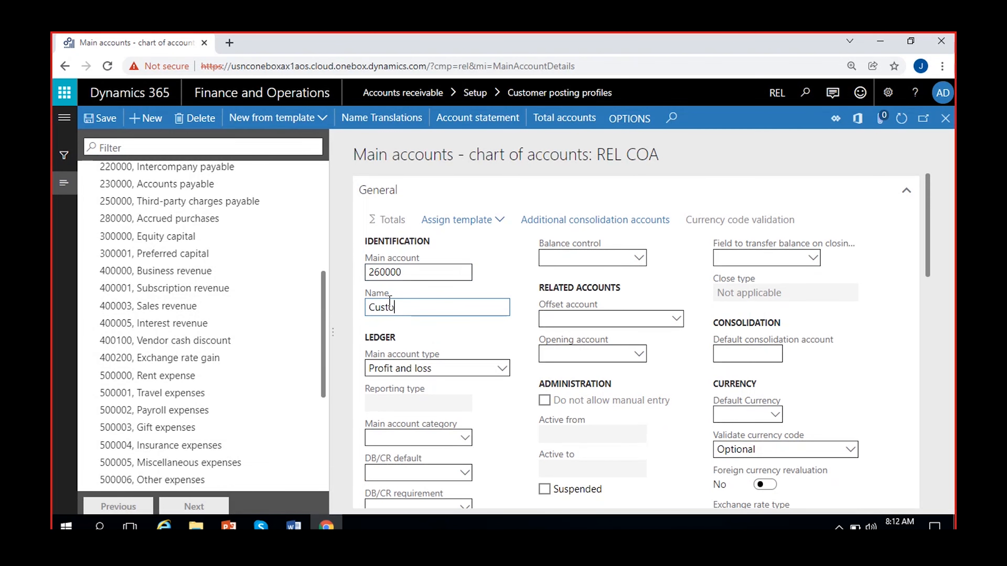
type("mer advance paym")
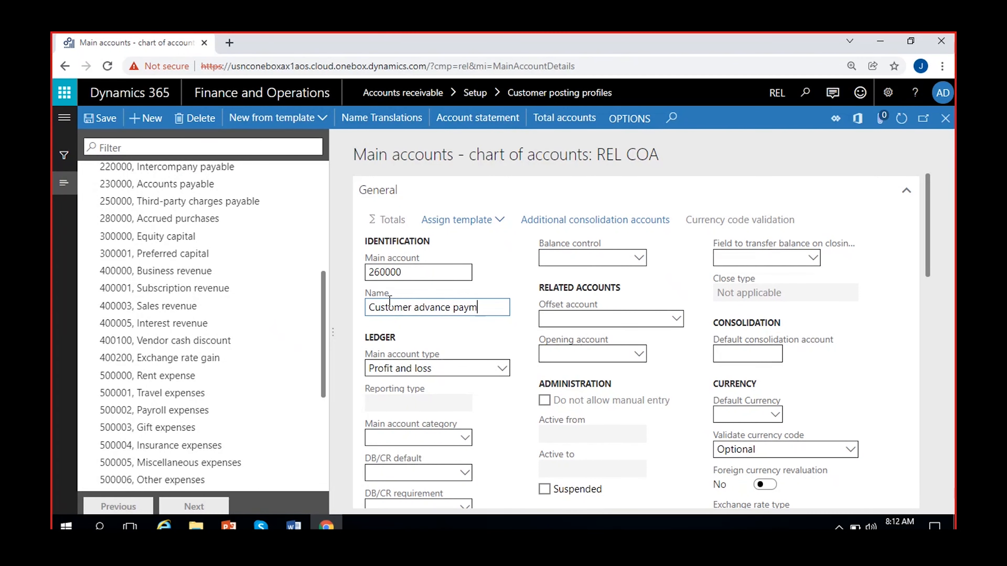
type("ents")
Set the Customer advance payments account's main account type to Liability, save it and return to the customer posting profiles.
left_click(430, 363)
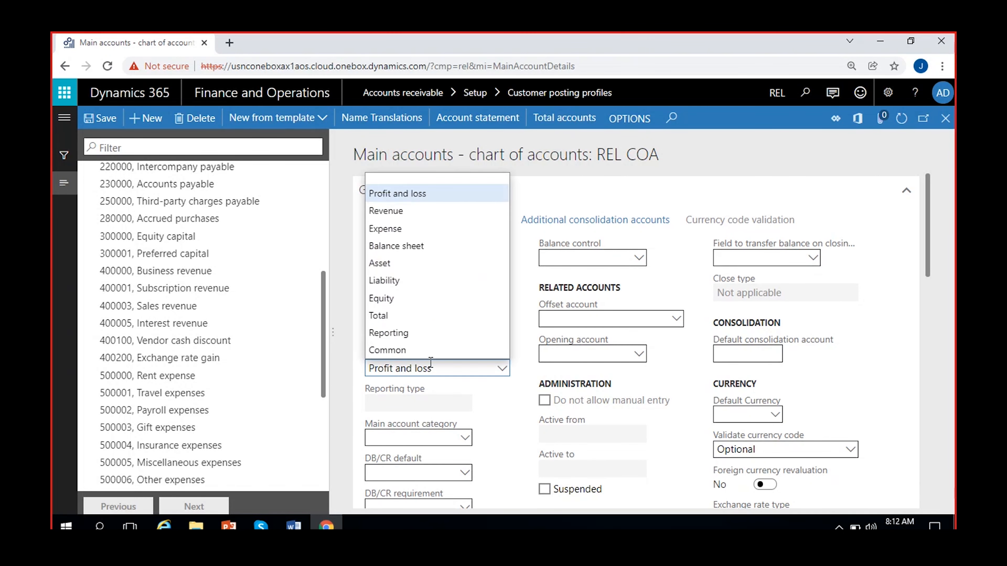
left_click(401, 280)
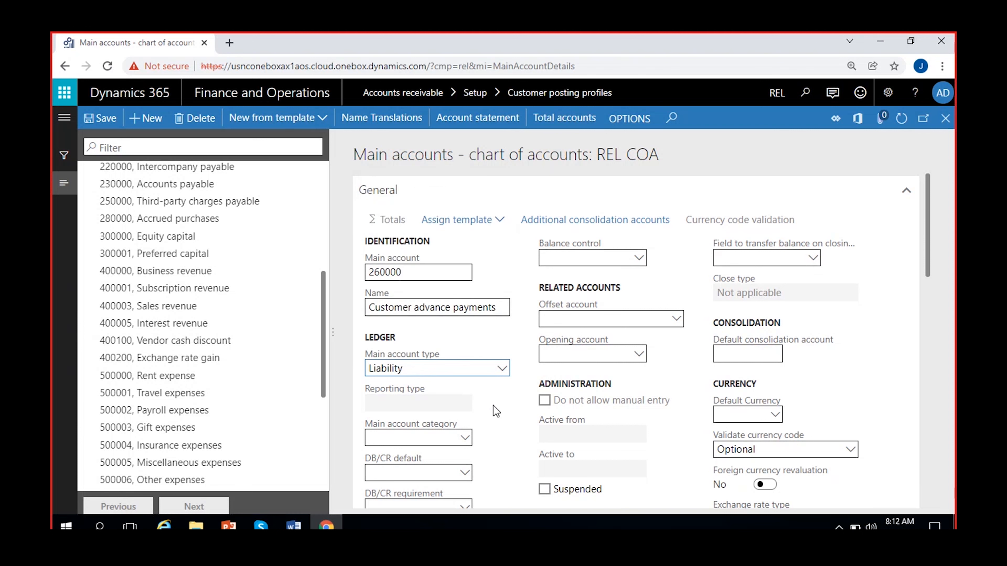
double_click(416, 272)
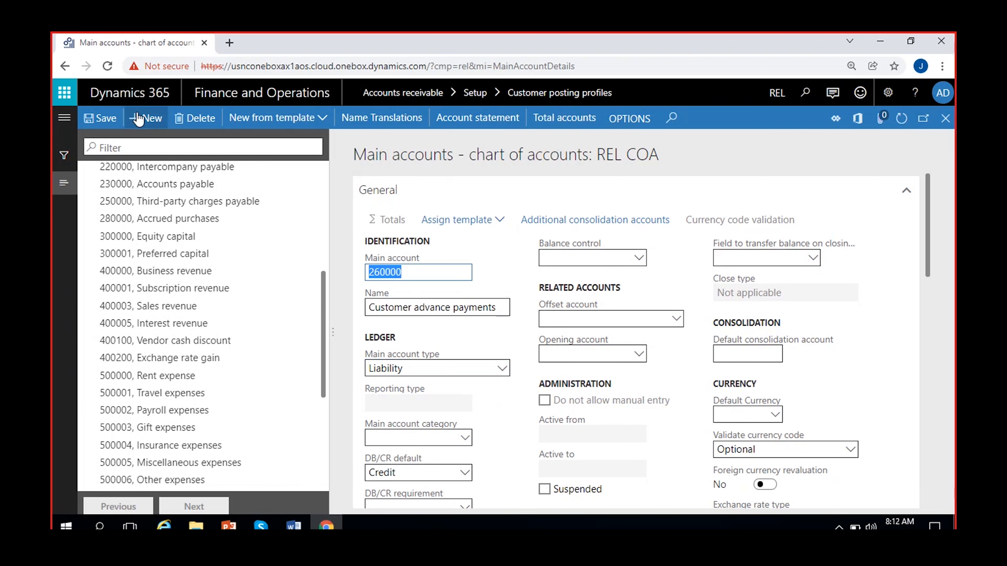
left_click(100, 119)
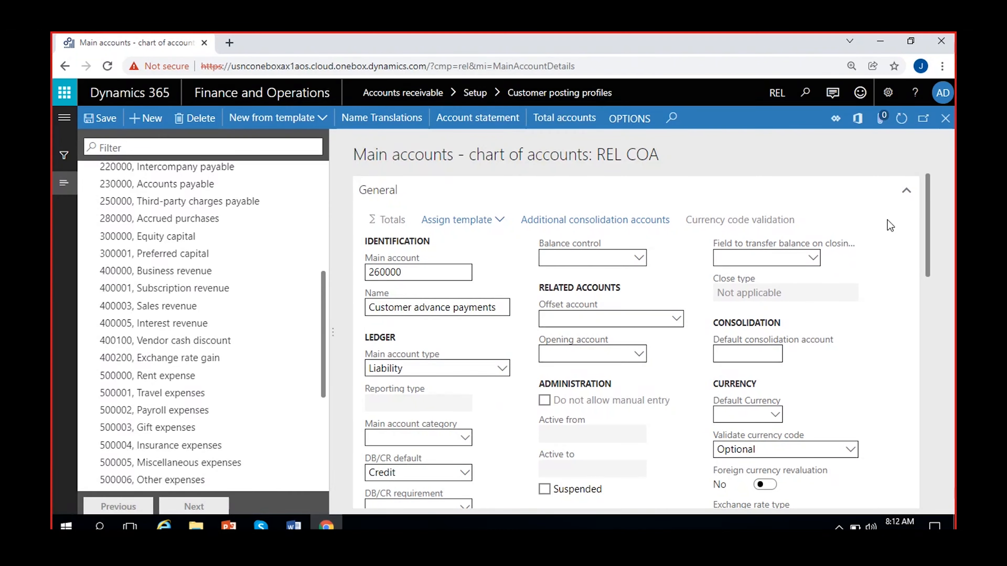
left_click(946, 118)
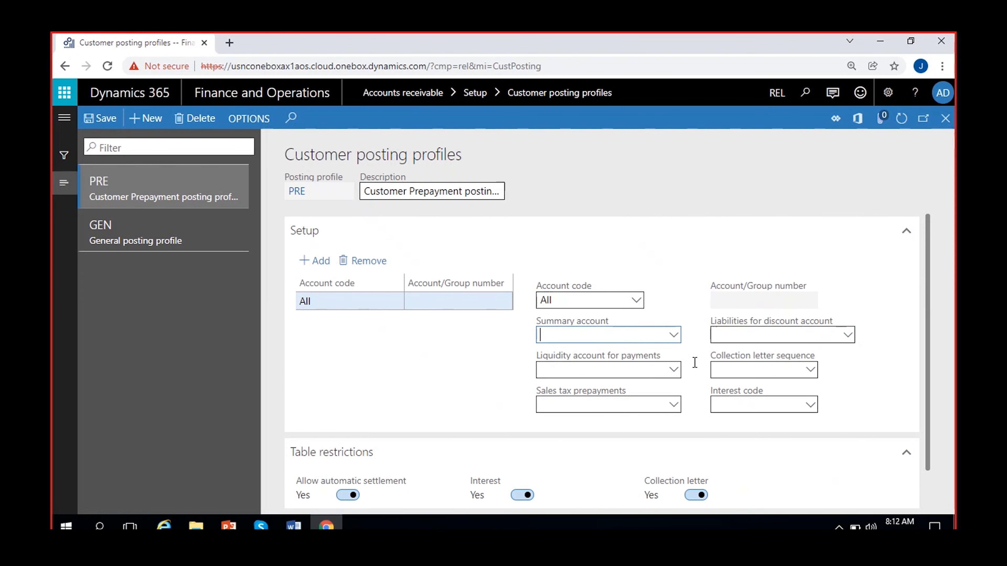
Set the PRE profile's summary account to 260000.
type("260000")
left_click(448, 368)
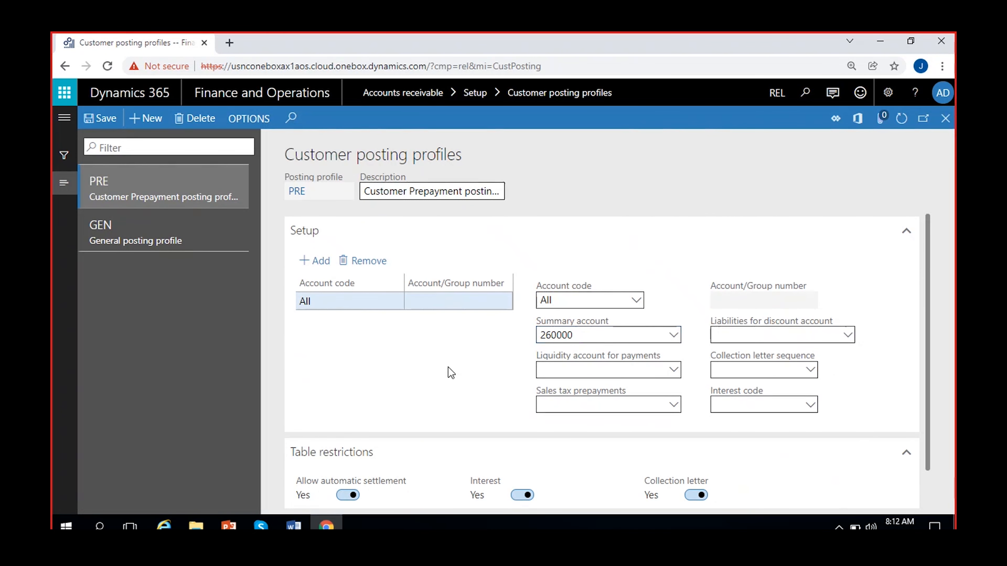
Open the details of main account 260000 from the PRE profile, review its type and manual entry setting, and return to the posting profiles.
right_click(676, 336)
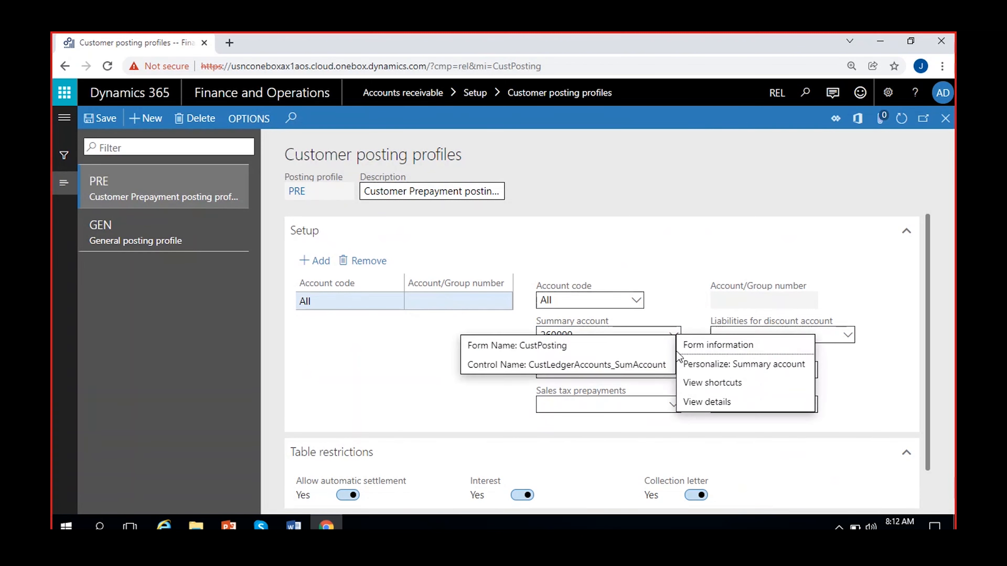
left_click(699, 404)
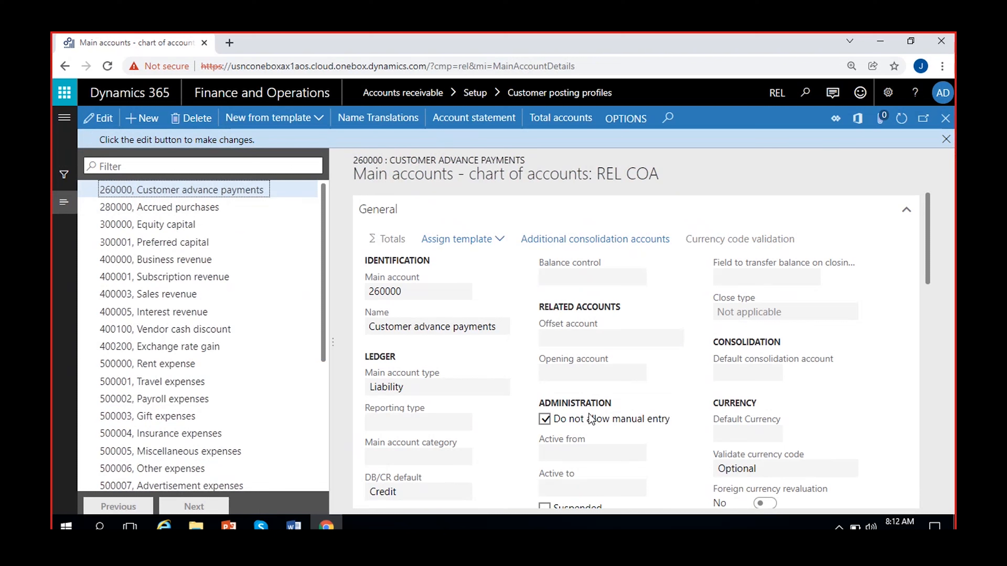
left_click(95, 122)
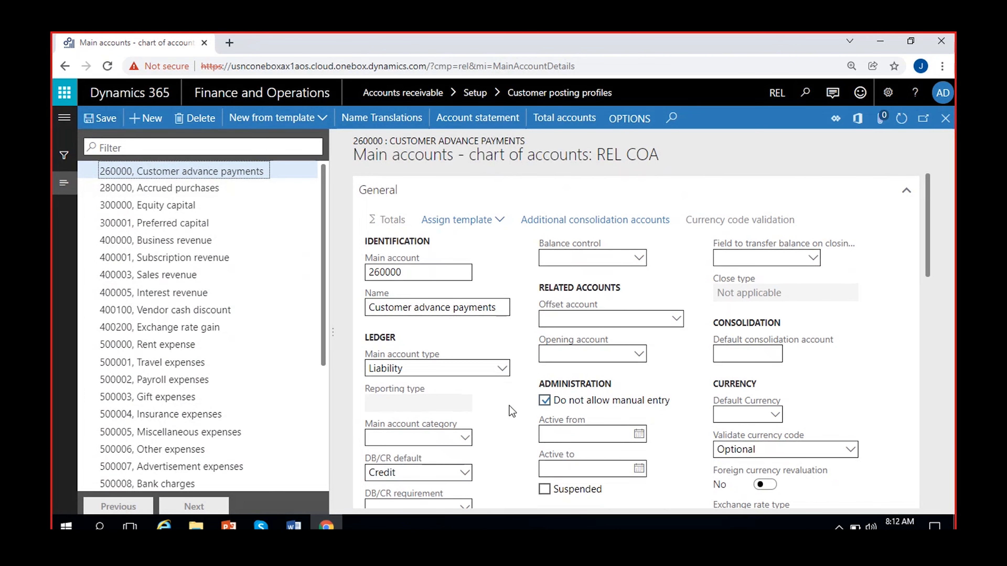
left_click(210, 175)
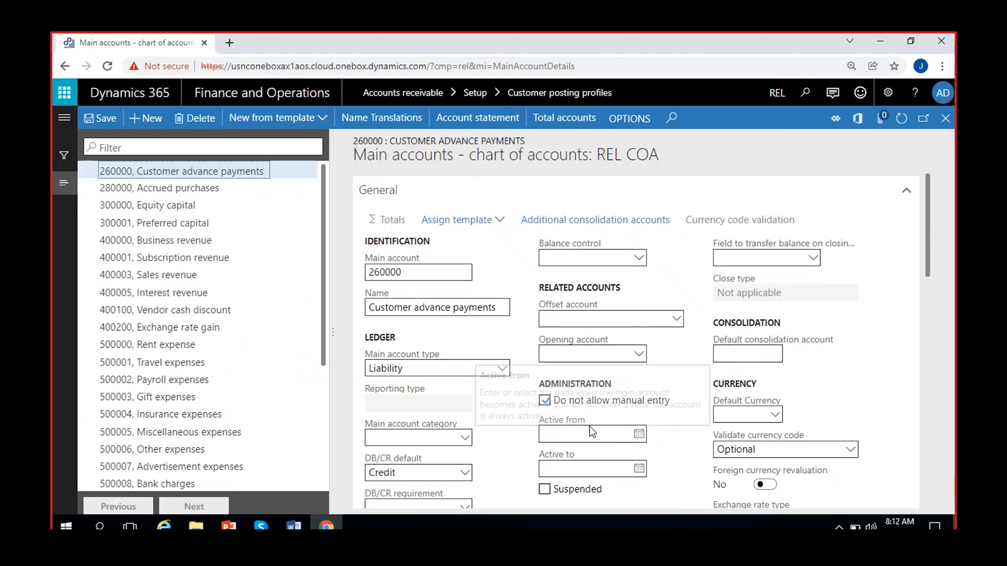
left_click(945, 126)
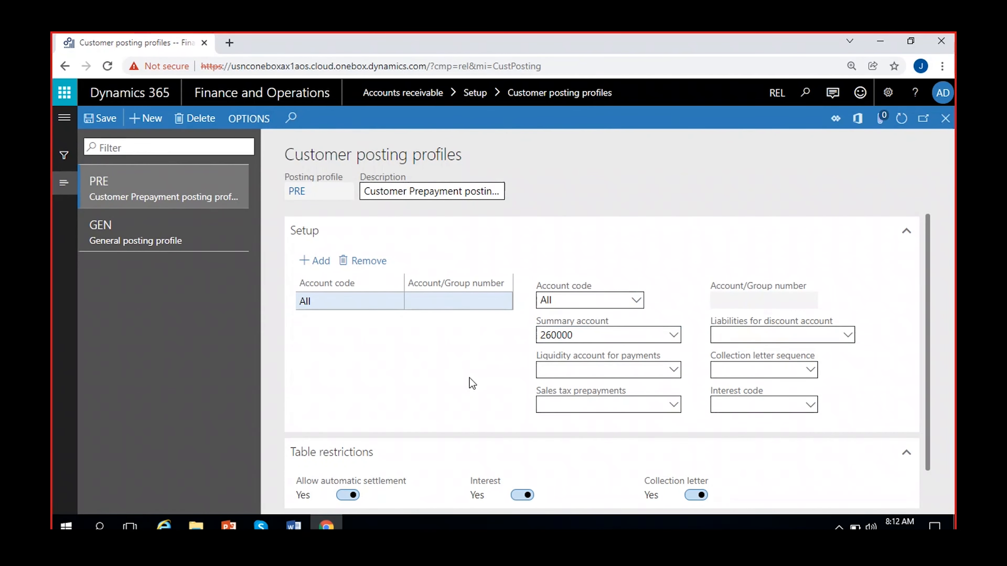
Compare the setup of the PRE and GEN customer posting profiles, ending on GEN.
left_click(190, 244)
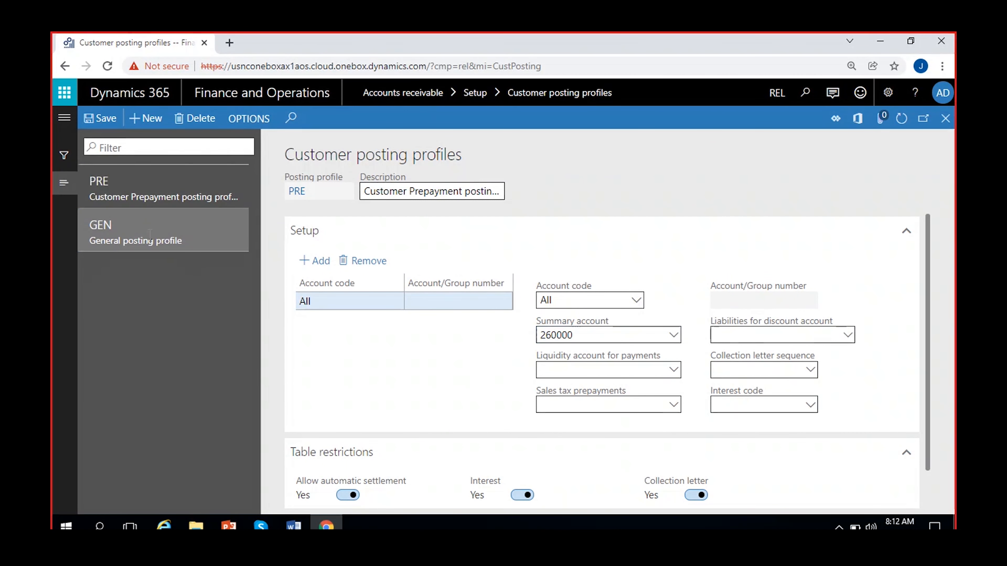
left_click(141, 196)
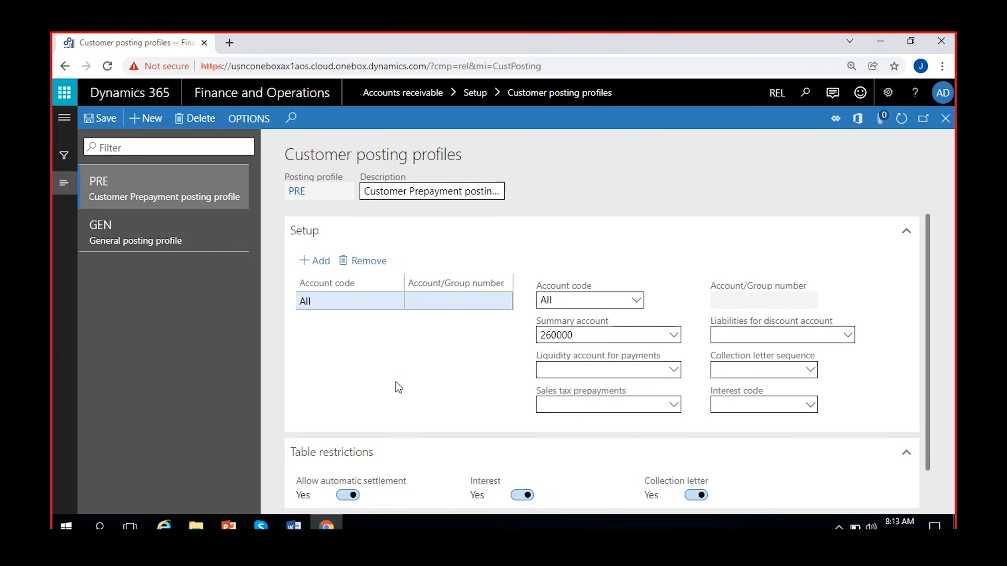
left_click(149, 233)
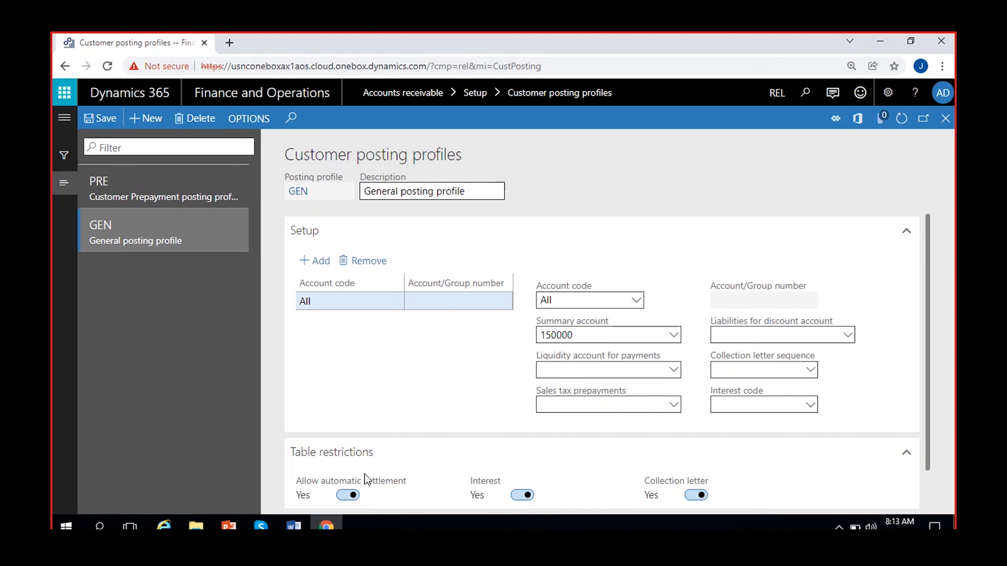
In the accounts receivable parameters for ledger and sales tax, set the general posting profile to GEN.
left_click(64, 120)
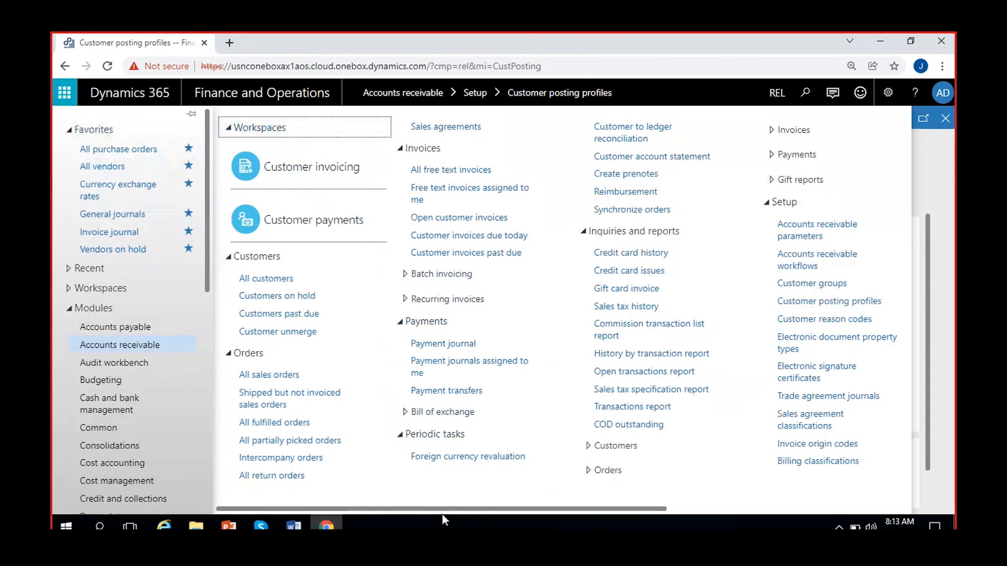
left_click_drag(442, 509, 659, 514)
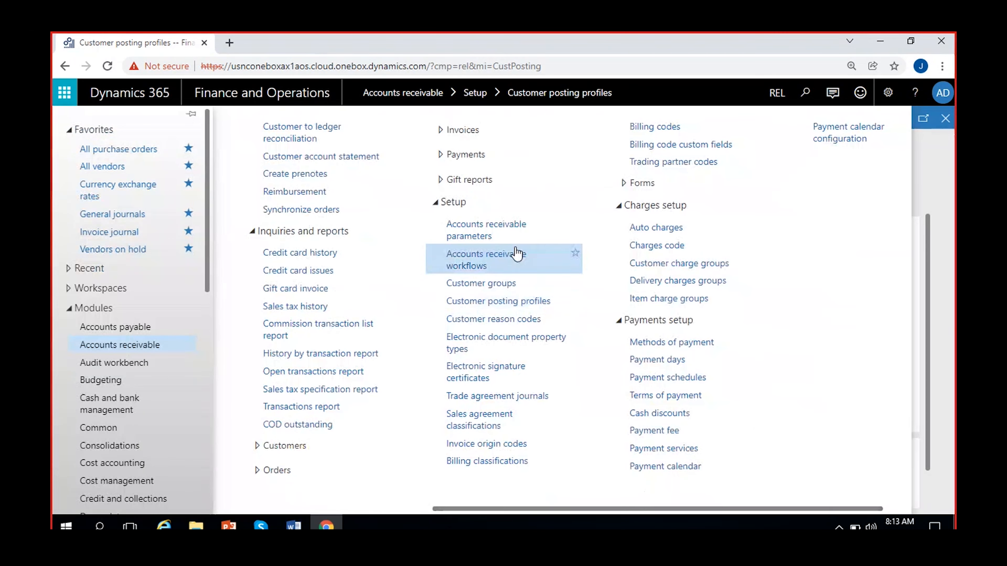
left_click(506, 233)
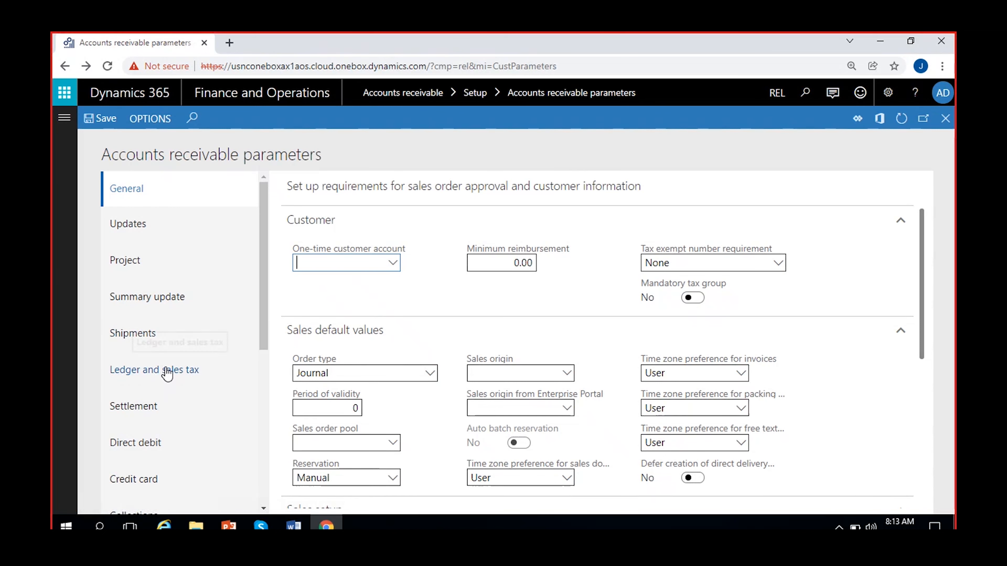
left_click(168, 372)
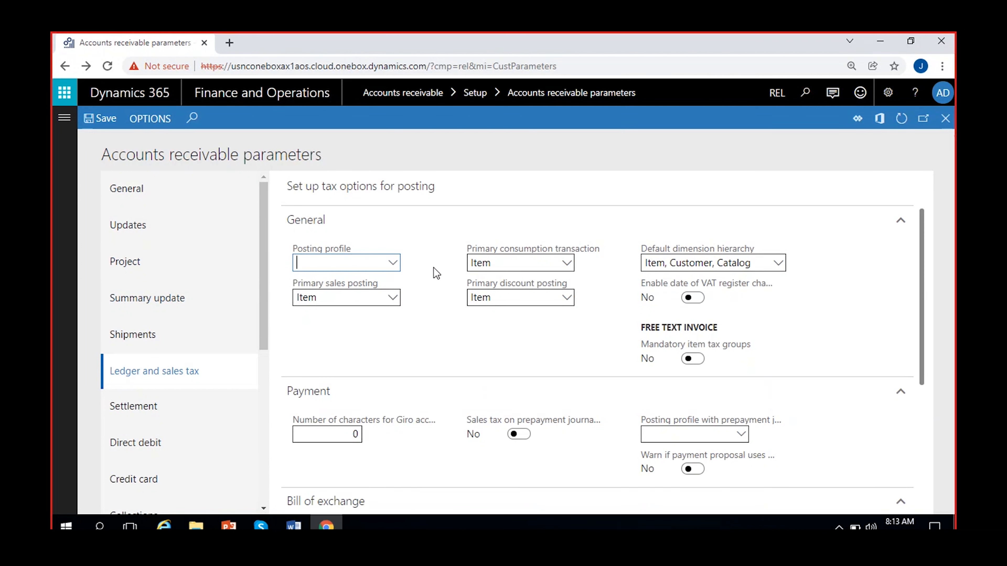
left_click(393, 264)
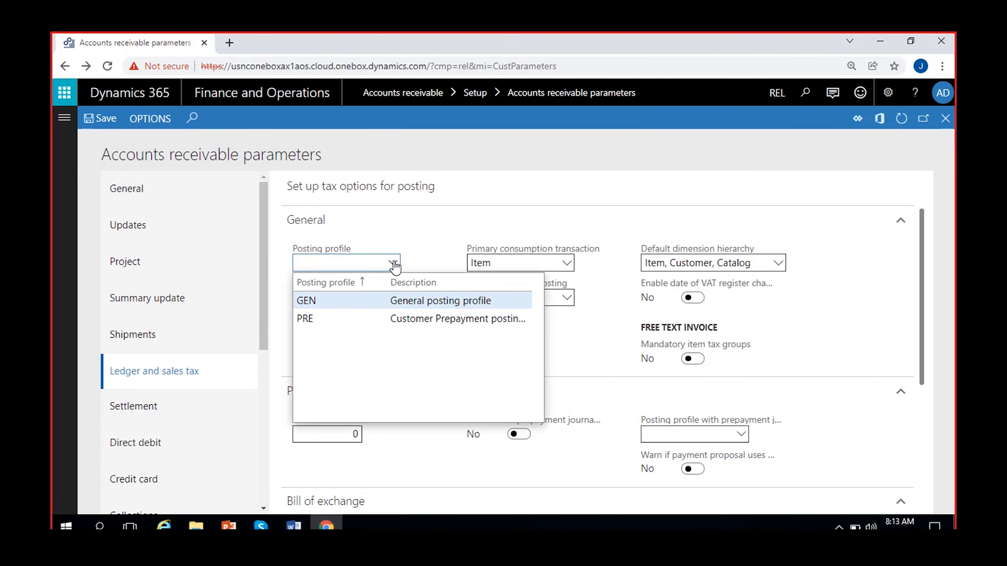
left_click(332, 300)
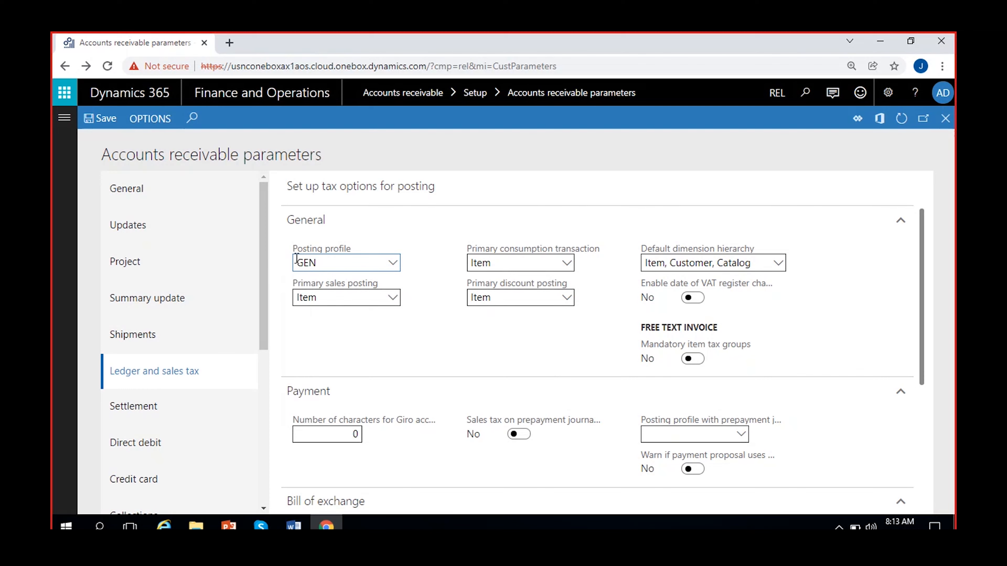
left_click(419, 271)
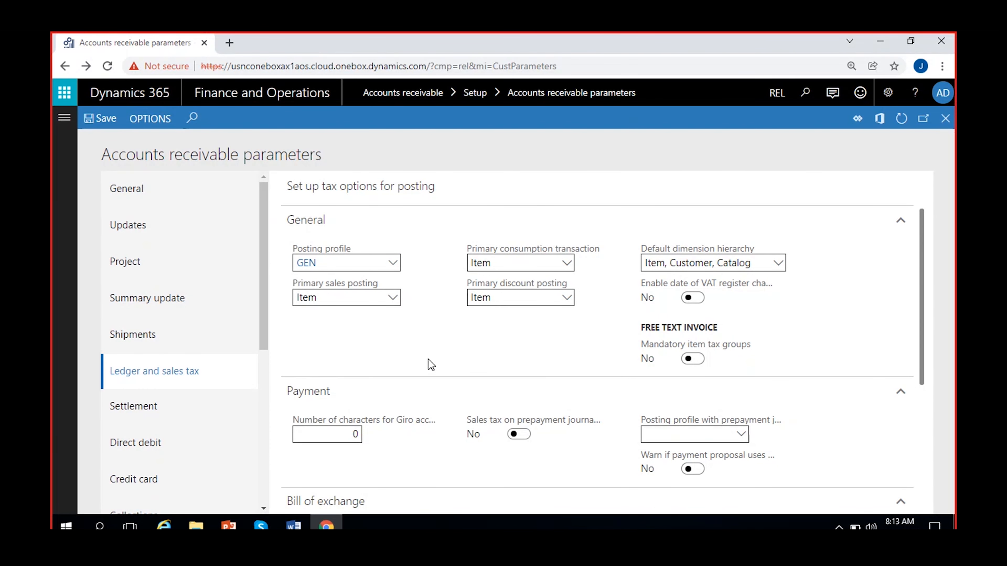
Set the posting profile with prepayment journal voucher to PRE and save the accounts receivable parameters.
scroll(432, 365, "down", 2)
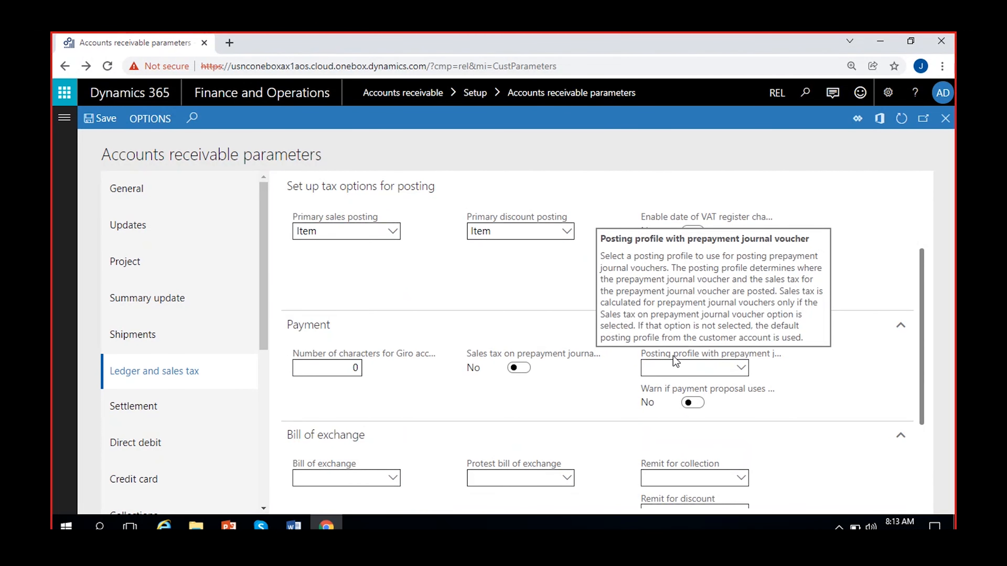
left_click(742, 368)
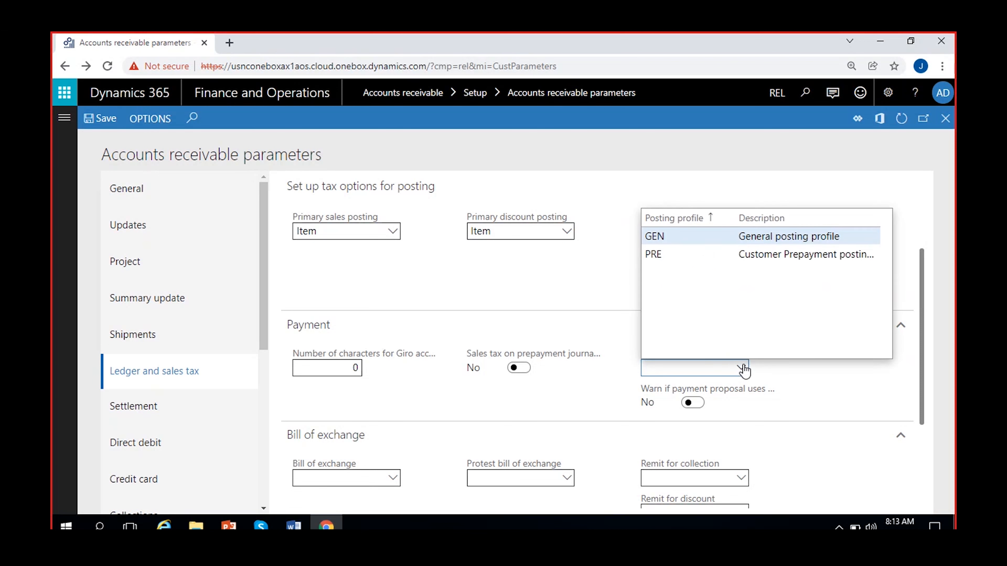
left_click(704, 254)
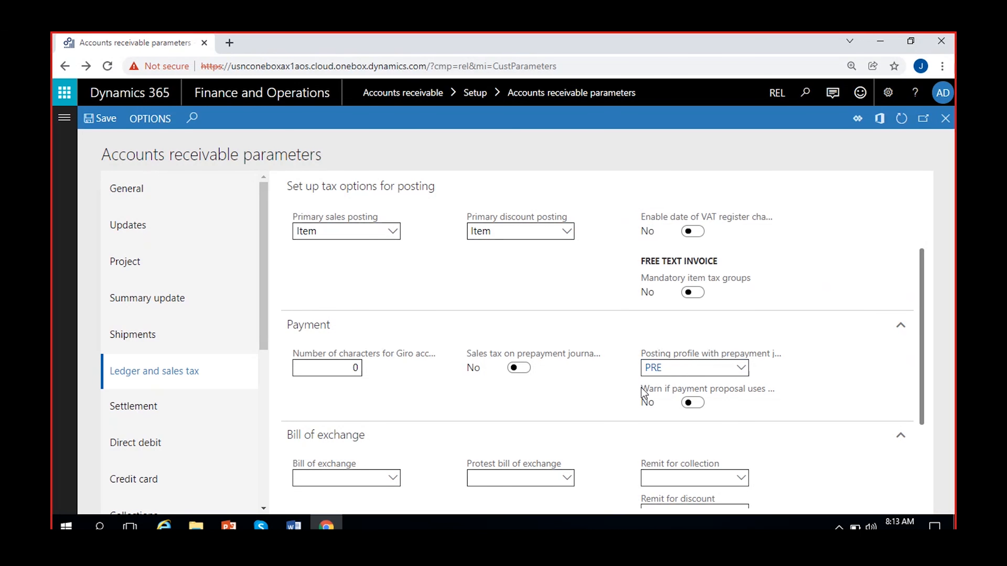
left_click(97, 119)
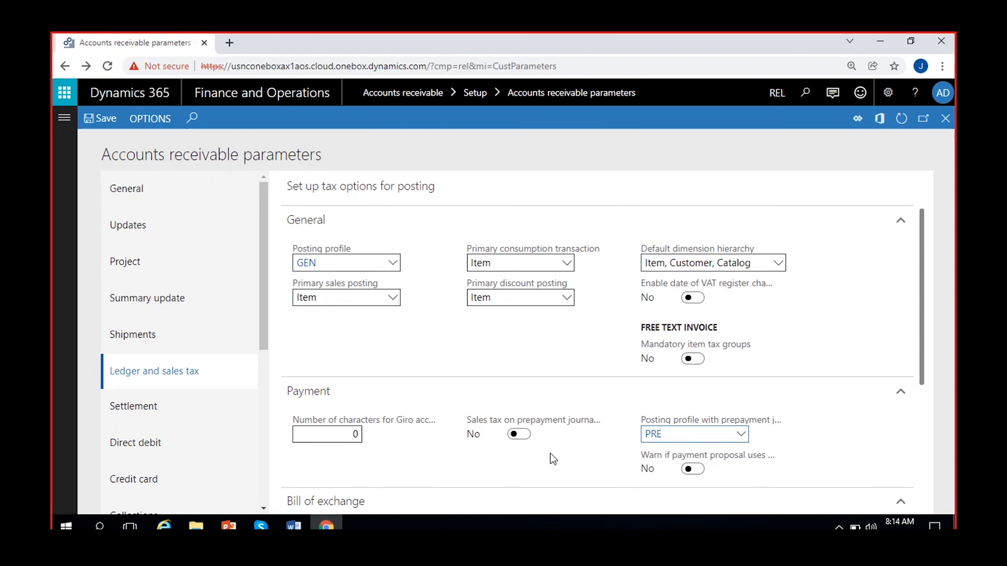
left_click(102, 121)
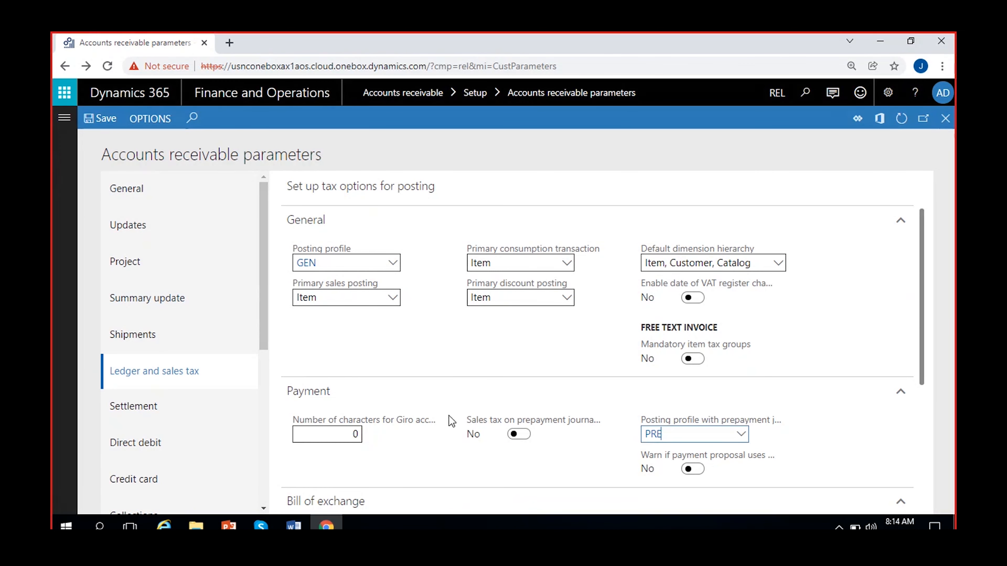